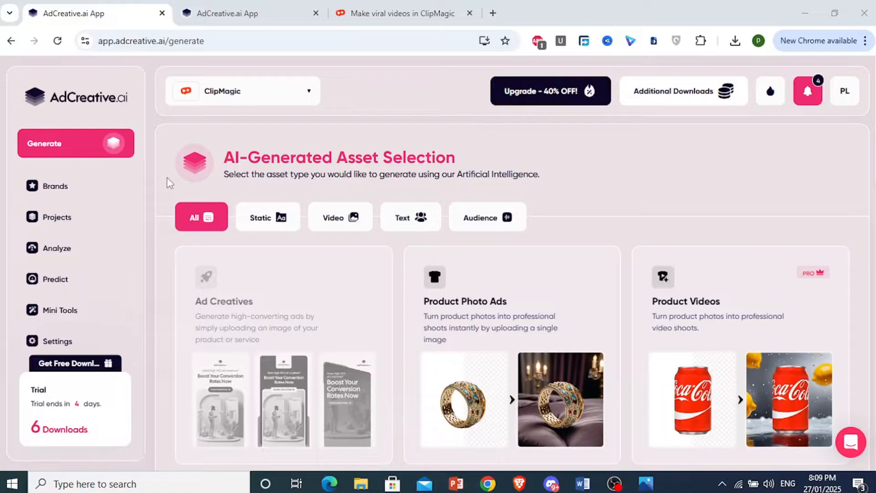
# Start creating a new brand from the brand list and check its name and description section.
pyautogui.scroll(-4, 224, 247)
pyautogui.scroll(5, 303, 185)
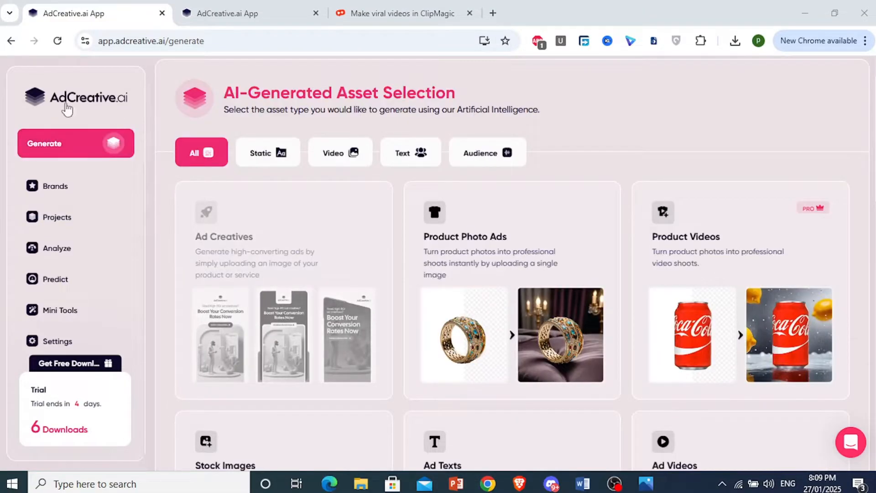
pyautogui.click(46, 189)
pyautogui.doubleClick(44, 188)
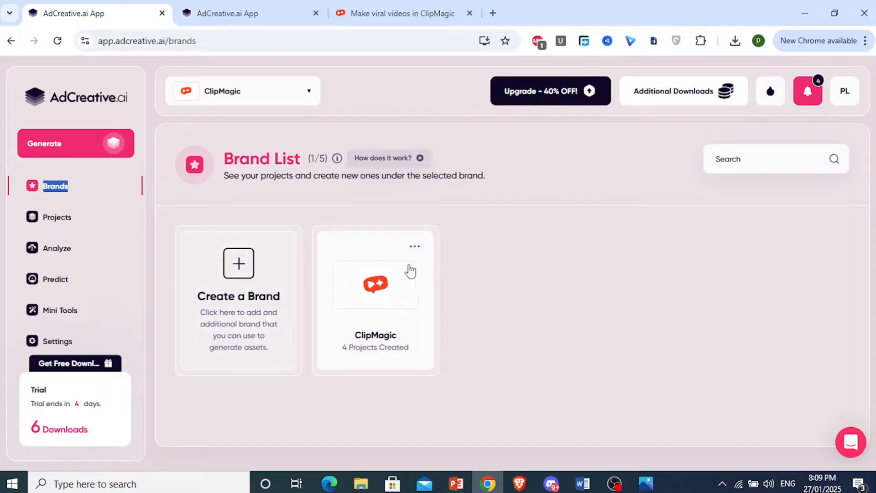
pyautogui.click(230, 308)
pyautogui.scroll(-2, 254, 282)
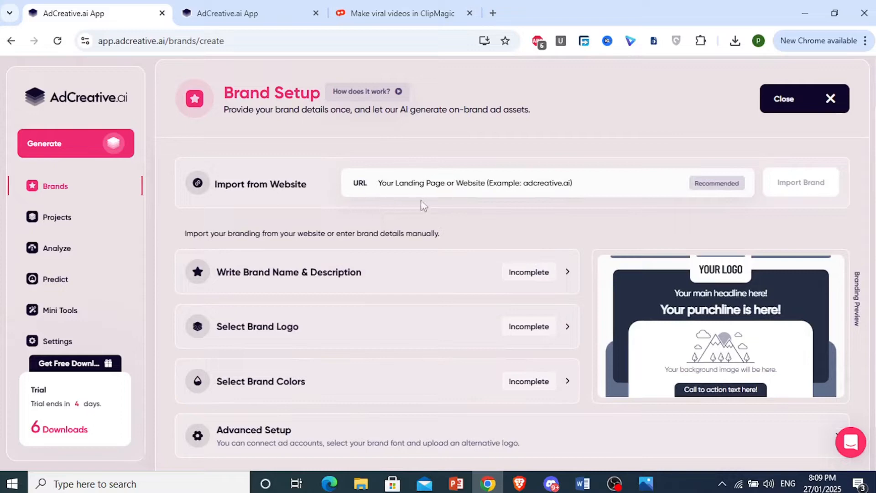
pyautogui.scroll(-1, 401, 282)
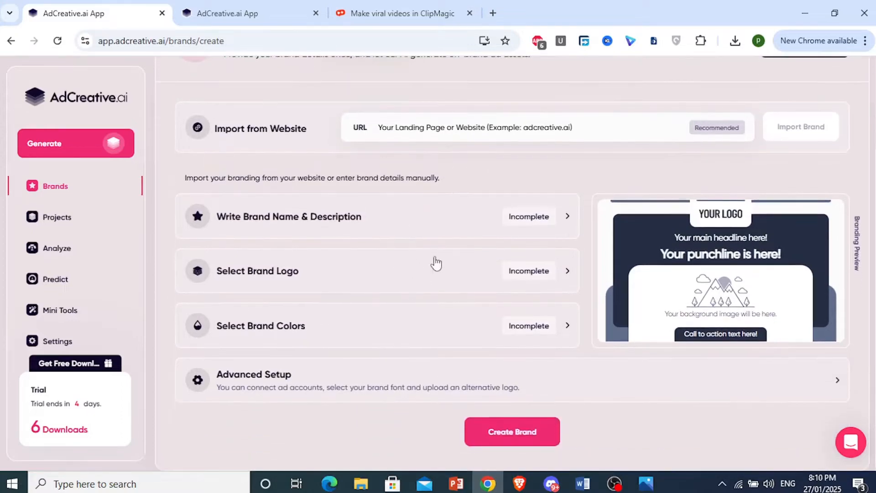
pyautogui.click(567, 220)
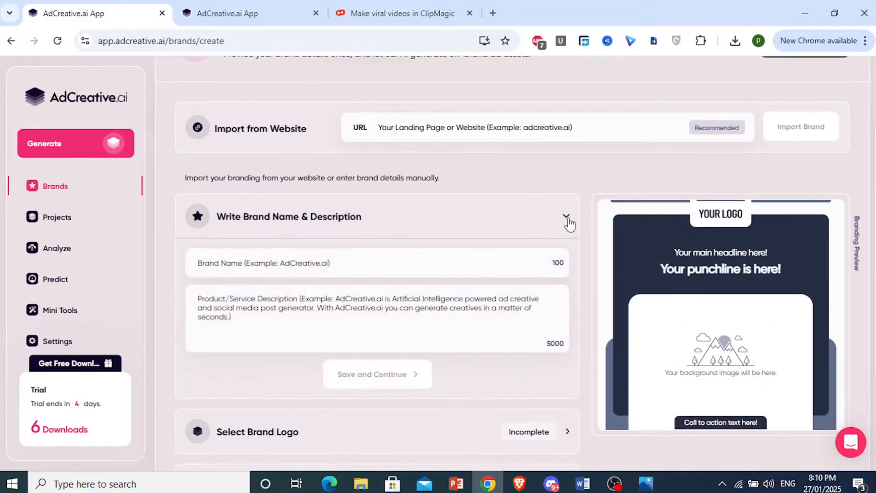
pyautogui.click(569, 223)
pyautogui.click(395, 14)
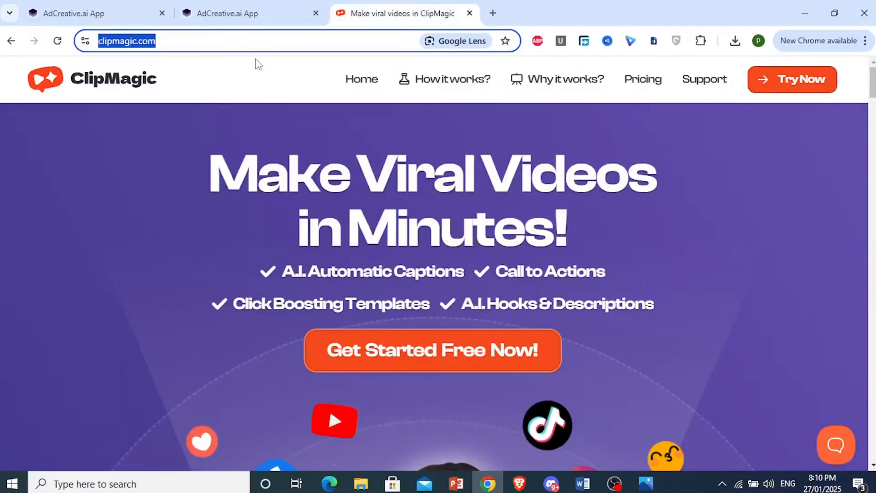
pyautogui.click(103, 12)
pyautogui.click(448, 121)
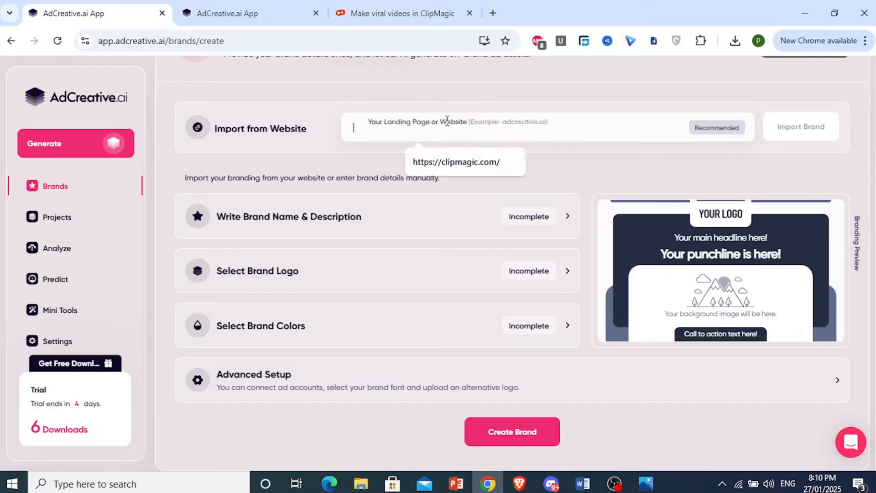
pyautogui.click(457, 161)
pyautogui.click(801, 127)
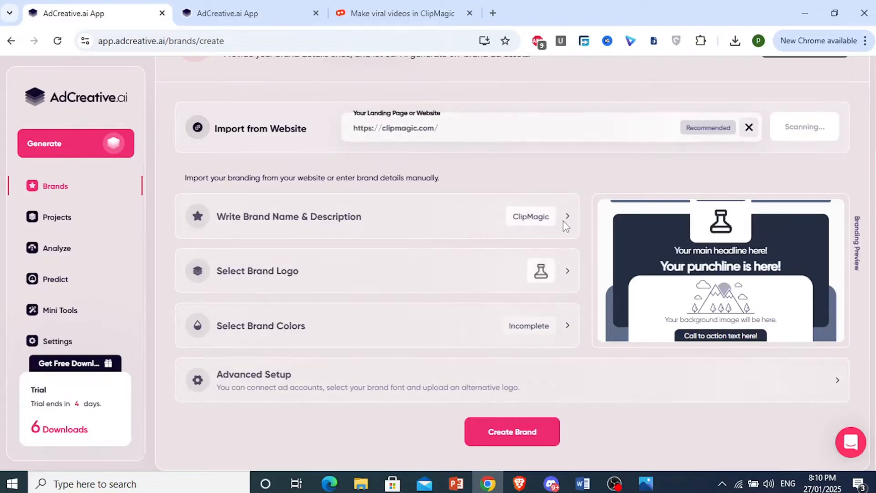
# Review the imported brand name and product description, and save them.
pyautogui.click(567, 238)
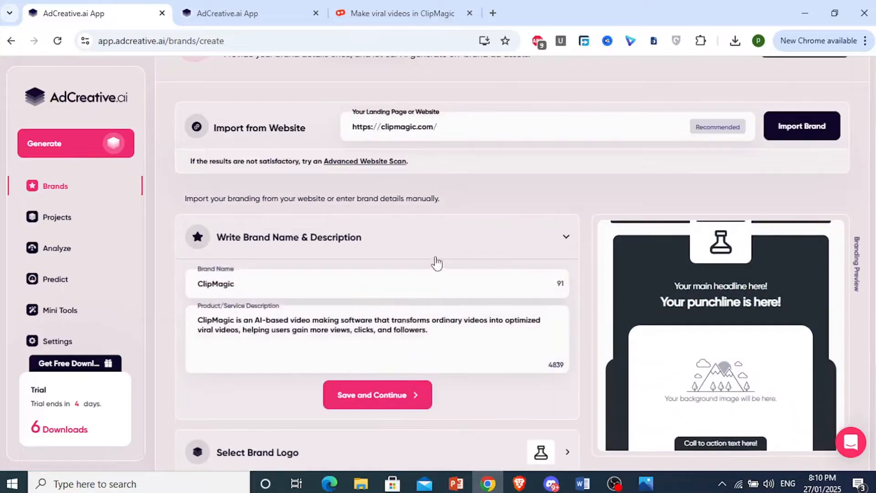
pyautogui.scroll(-3, 388, 249)
pyautogui.click(236, 190)
pyautogui.moveTo(237, 188); pyautogui.dragTo(479, 206)
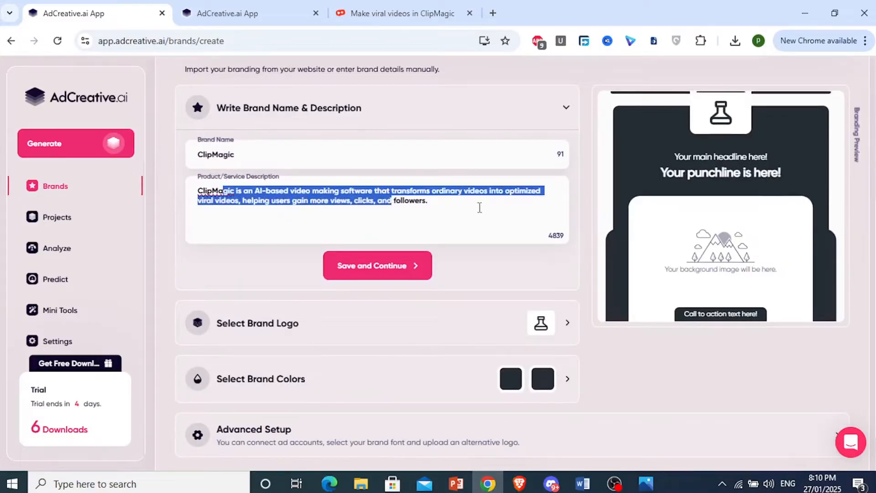
pyautogui.click(465, 212)
pyautogui.click(391, 269)
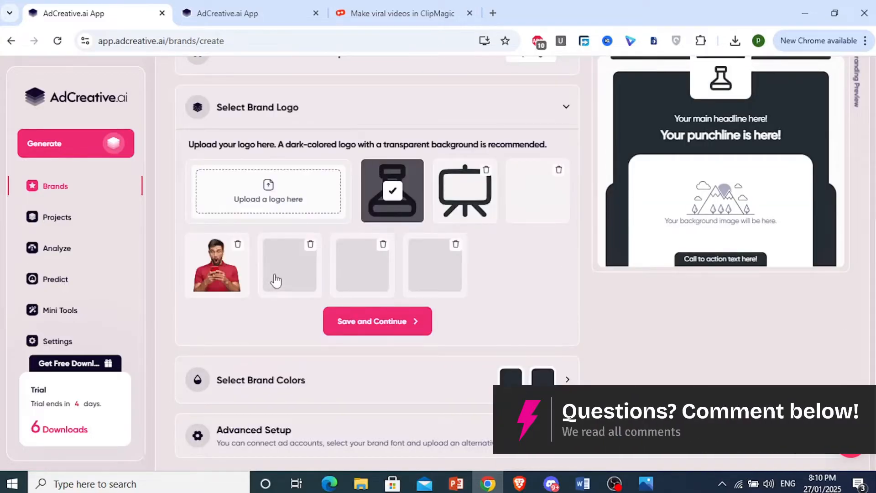
# Upload the recently downloaded clipmagic logo.png as the brand logo and confirm it.
pyautogui.scroll(1, 365, 256)
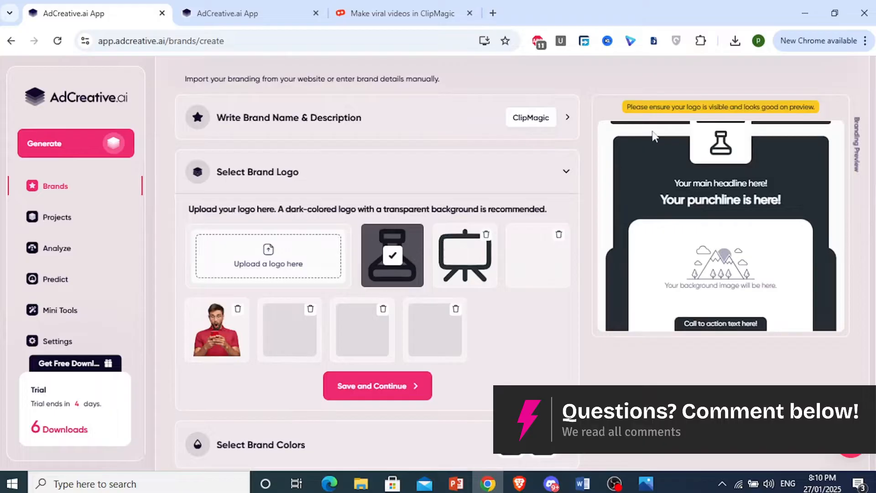
pyautogui.click(734, 41)
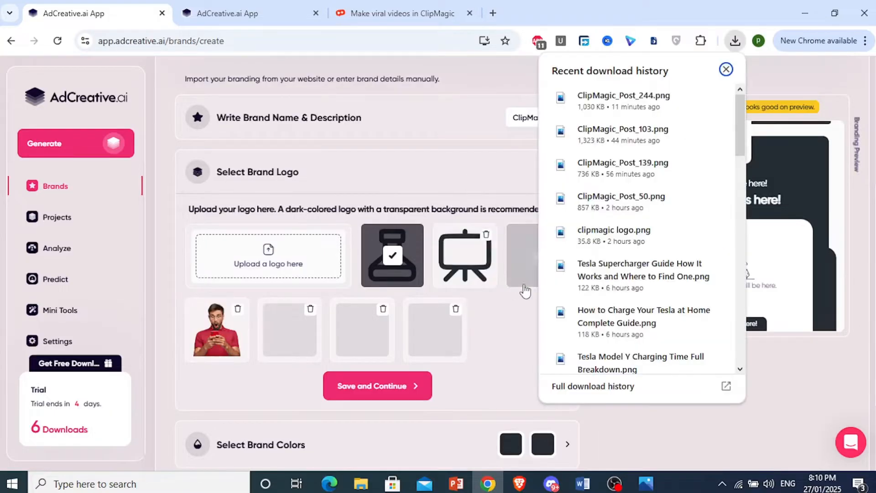
pyautogui.moveTo(614, 233); pyautogui.dragTo(268, 270)
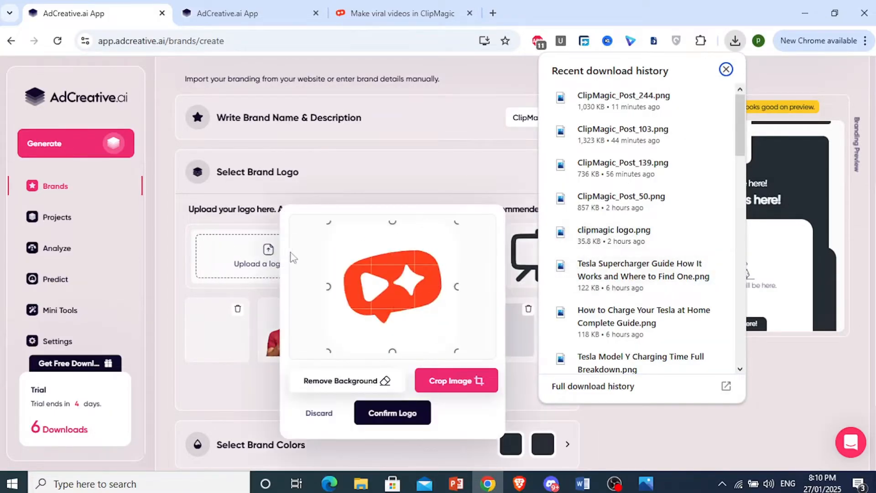
pyautogui.scroll(-1, 294, 258)
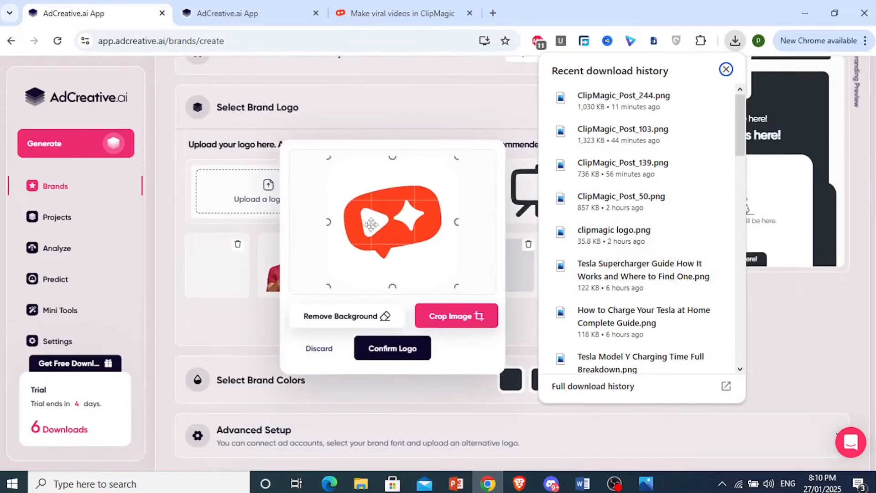
pyautogui.click(393, 354)
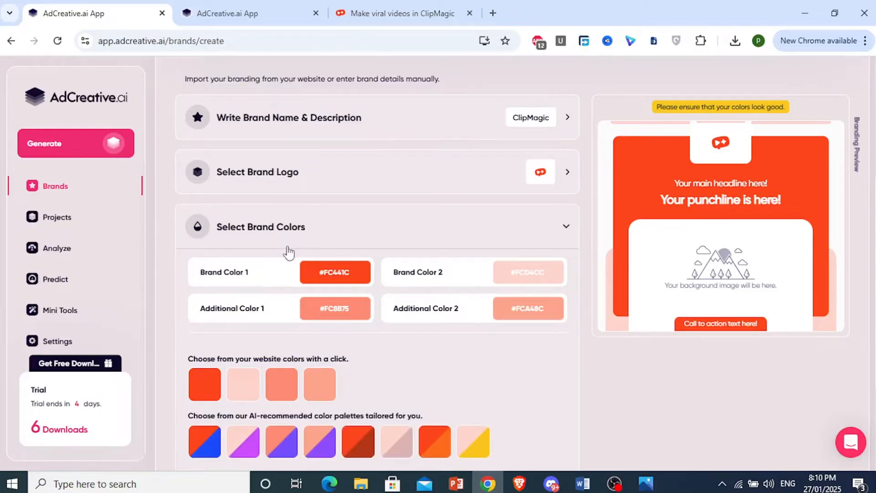
# Save the suggested brand colors and expand the advanced setup options for font, alternative logo and ad accounts.
pyautogui.scroll(-2, 282, 251)
pyautogui.click(391, 421)
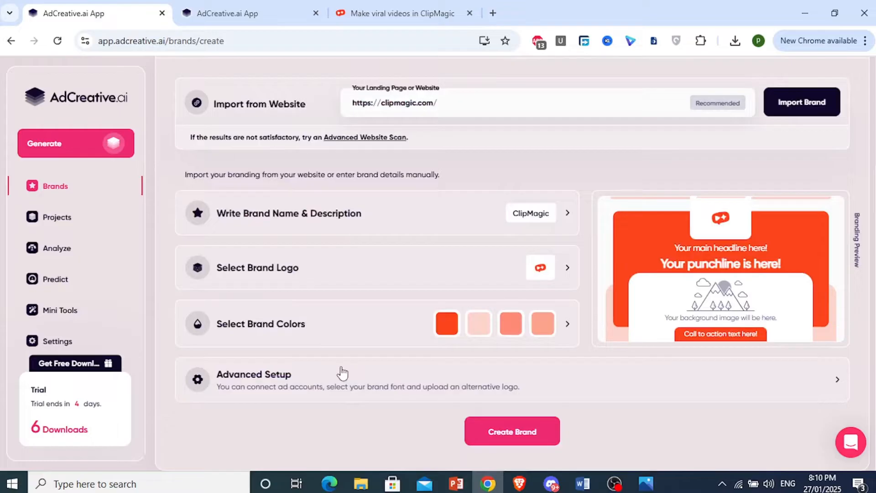
pyautogui.click(315, 387)
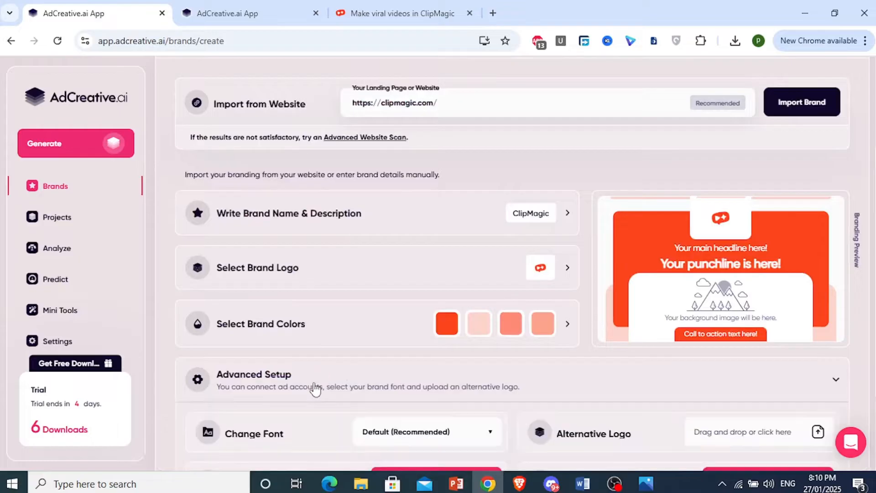
pyautogui.scroll(-3, 356, 329)
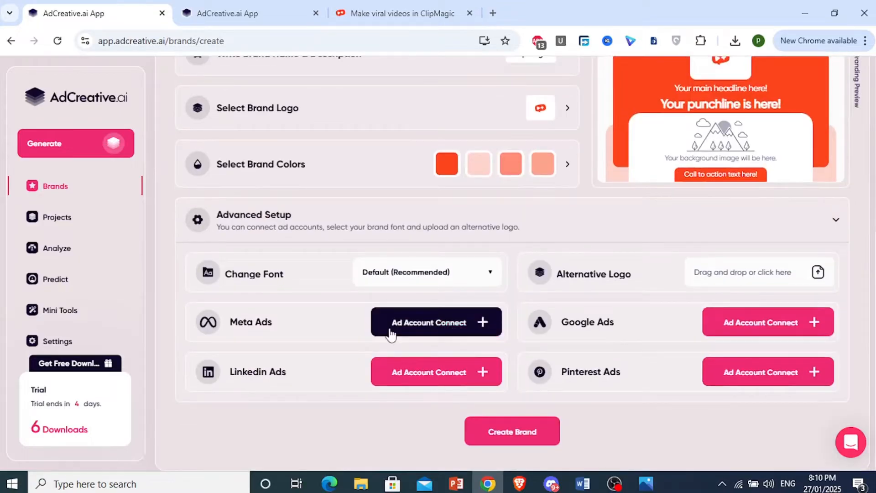
pyautogui.click(420, 332)
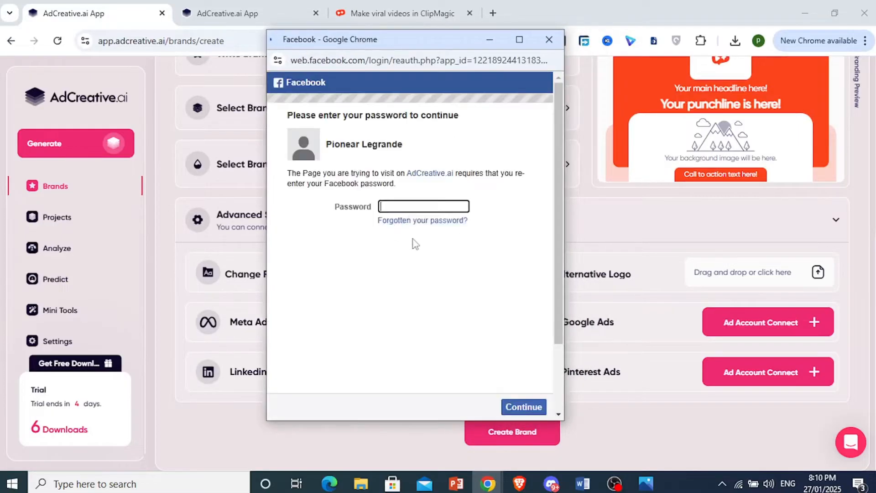
pyautogui.scroll(-1, 459, 353)
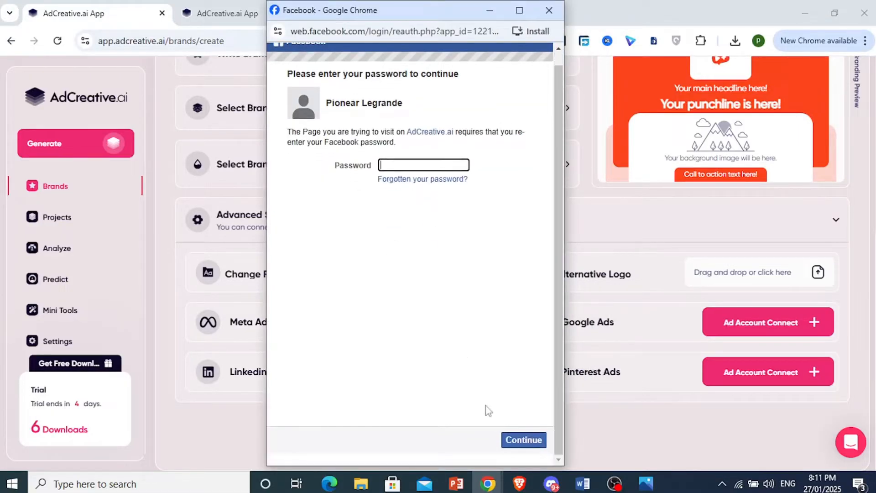
pyautogui.scroll(1, 520, 425)
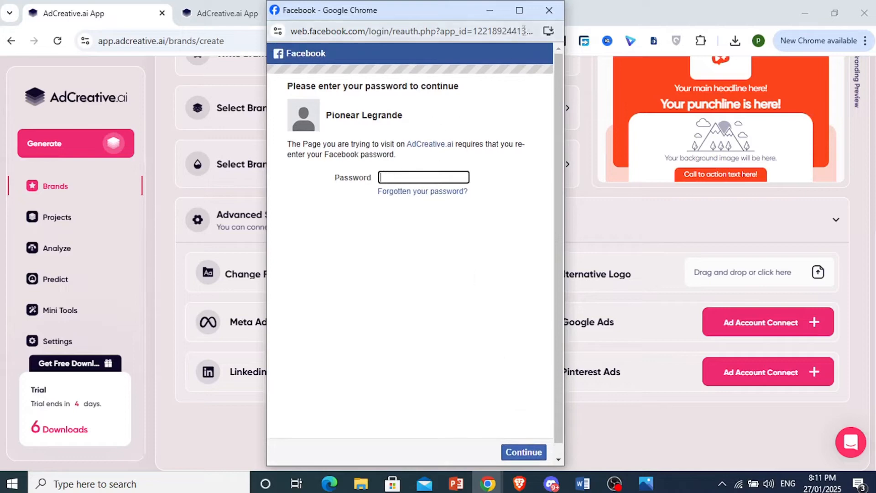
pyautogui.click(549, 10)
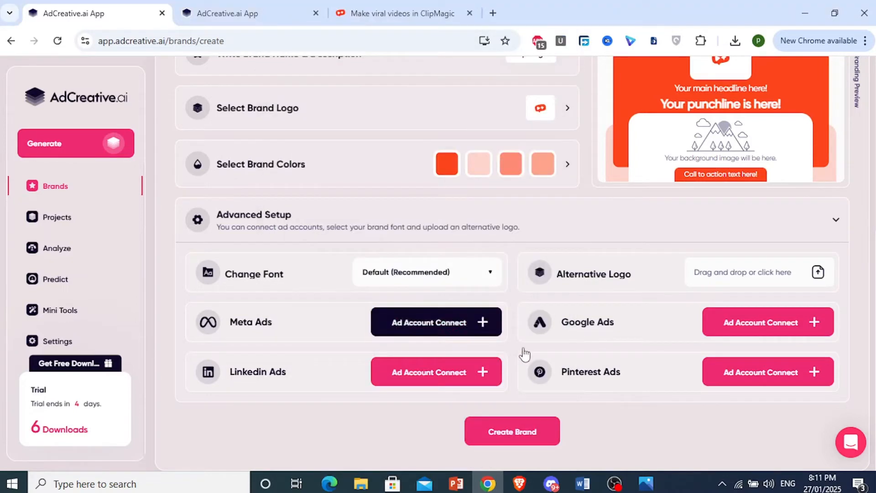
# Create the brand with the completed details.
pyautogui.click(519, 442)
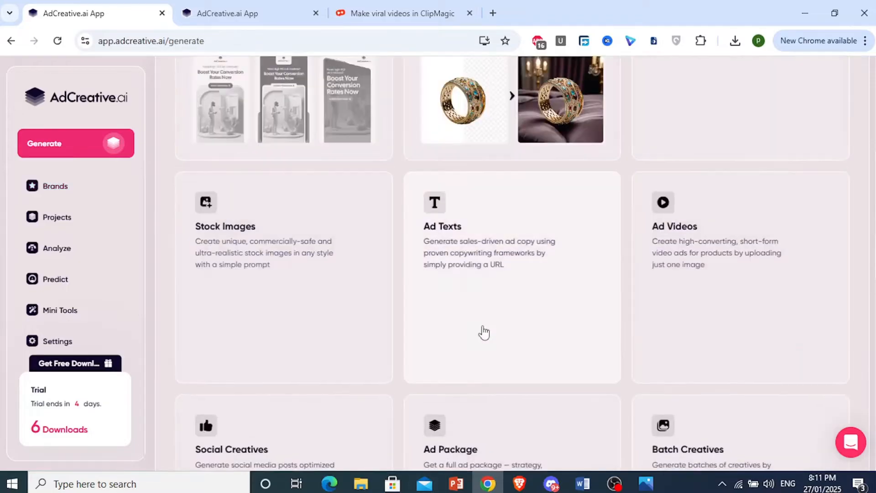
# Browse the asset types and start a Social Creatives project.
pyautogui.scroll(4, 447, 298)
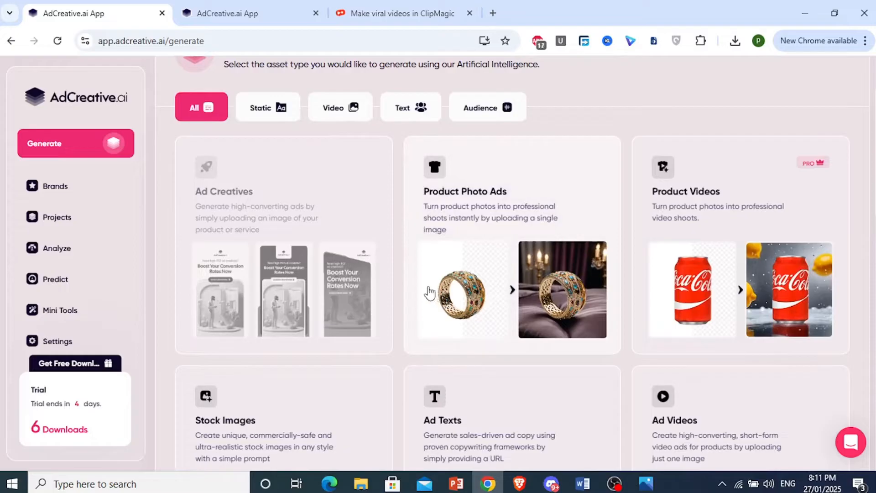
pyautogui.scroll(-4, 429, 292)
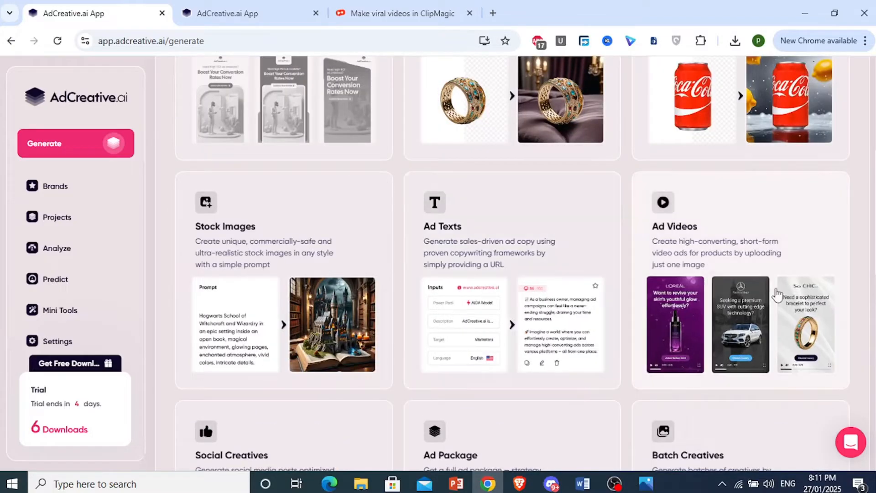
pyautogui.scroll(3, 777, 292)
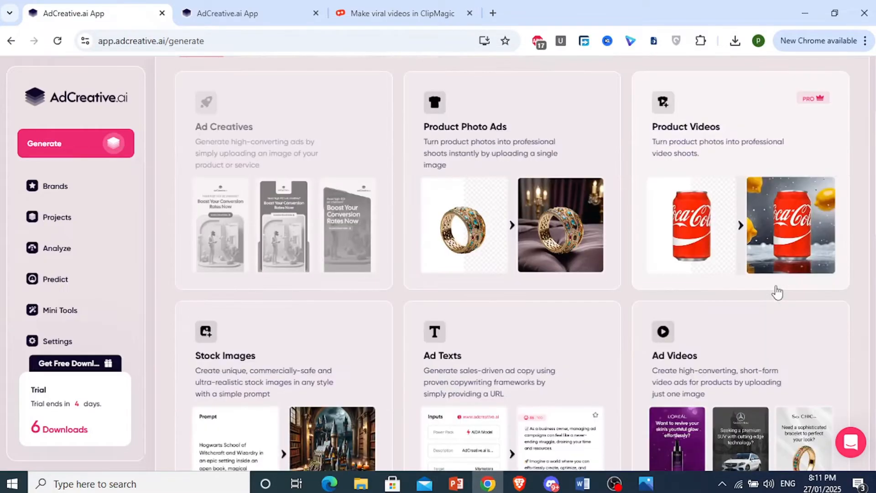
pyautogui.scroll(-4, 489, 303)
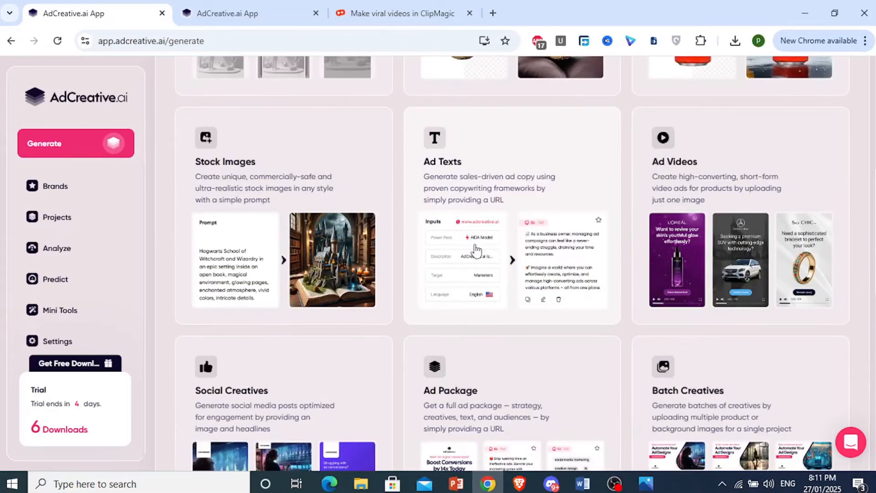
pyautogui.scroll(-3, 287, 239)
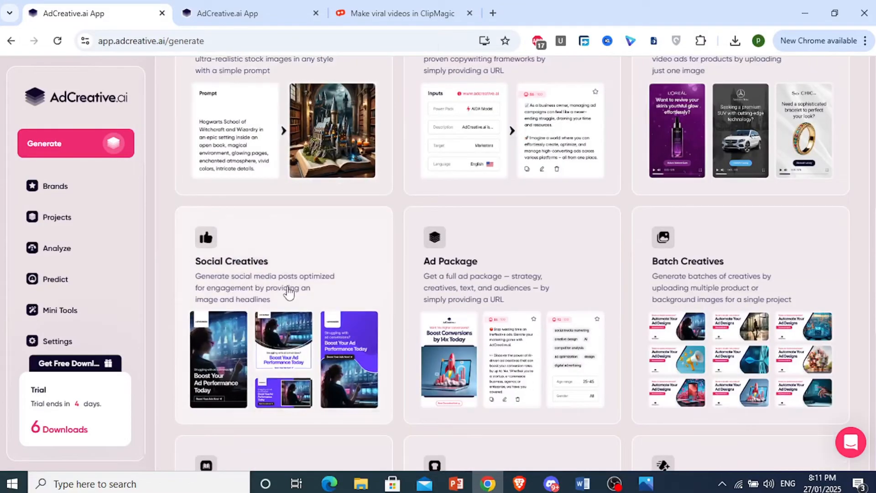
pyautogui.scroll(-3, 292, 290)
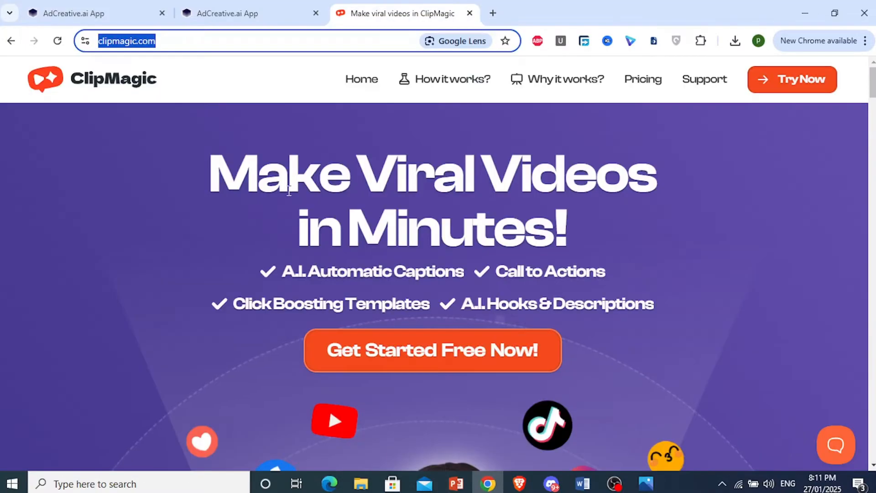
pyautogui.click(68, 6)
pyautogui.click(274, 218)
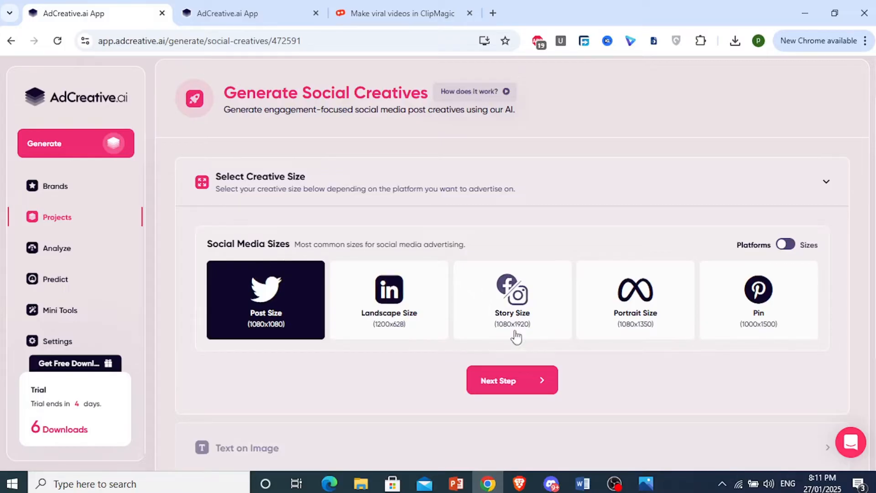
# Choose the Story Size (1080x1920) format and continue to the on-image texts.
pyautogui.scroll(-1, 515, 337)
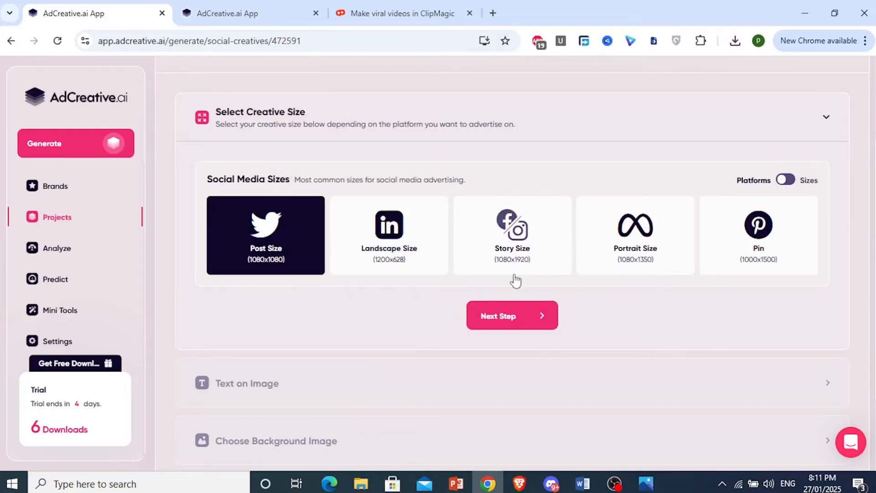
pyautogui.click(513, 252)
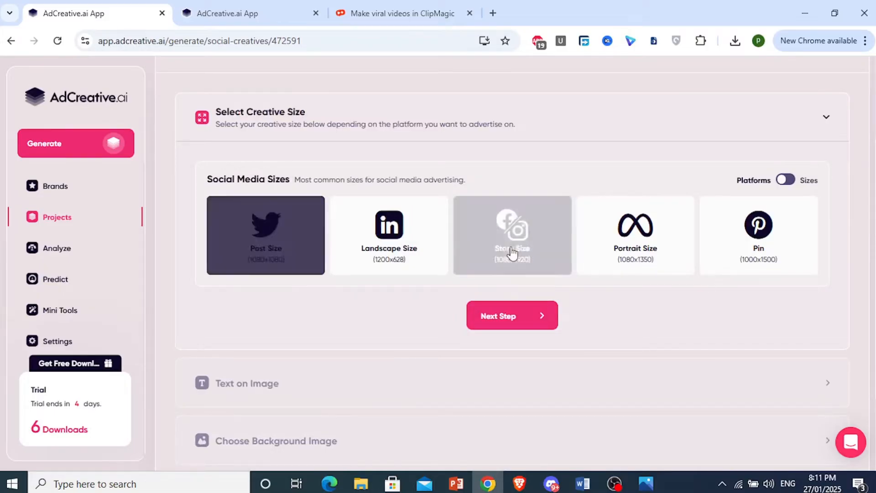
pyautogui.click(514, 326)
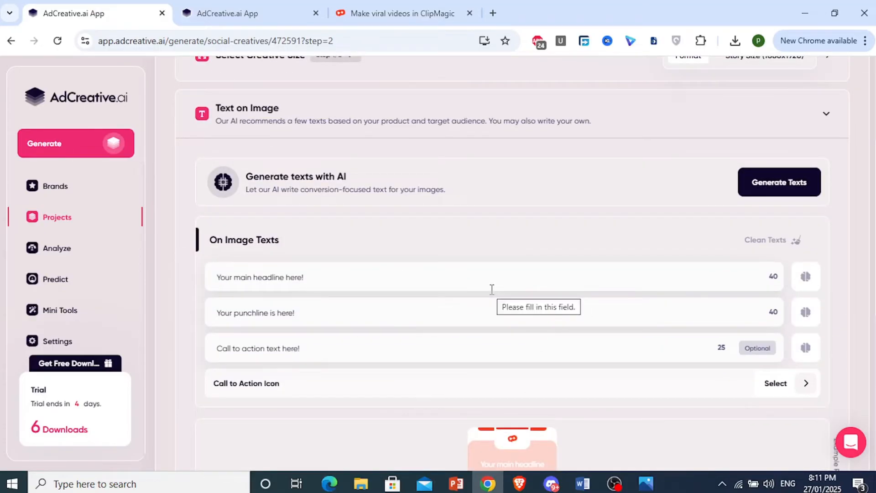
pyautogui.scroll(-3, 452, 411)
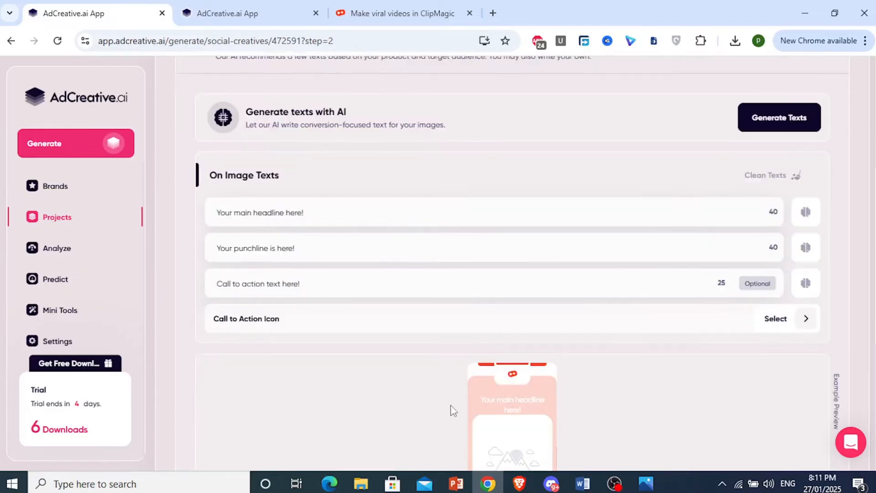
# Open the AI text generator for the on-image texts and bring its prefilled product details into view.
pyautogui.scroll(3, 509, 316)
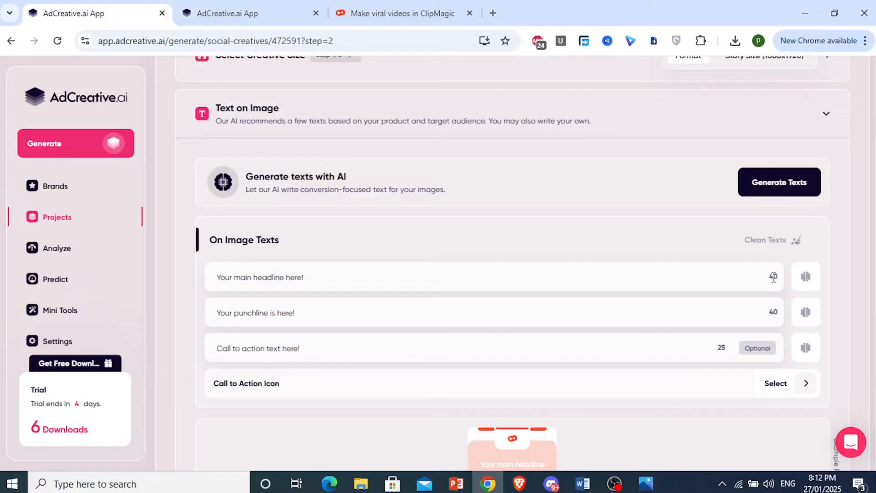
pyautogui.click(785, 195)
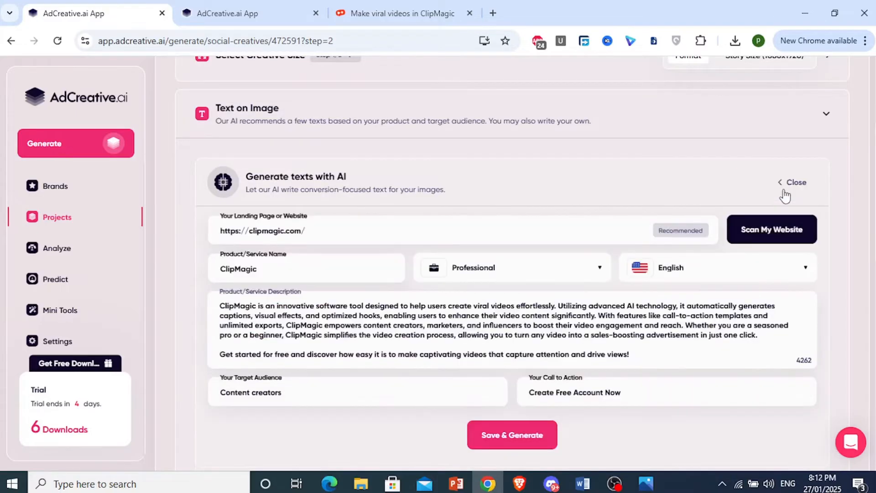
pyautogui.scroll(-2, 583, 269)
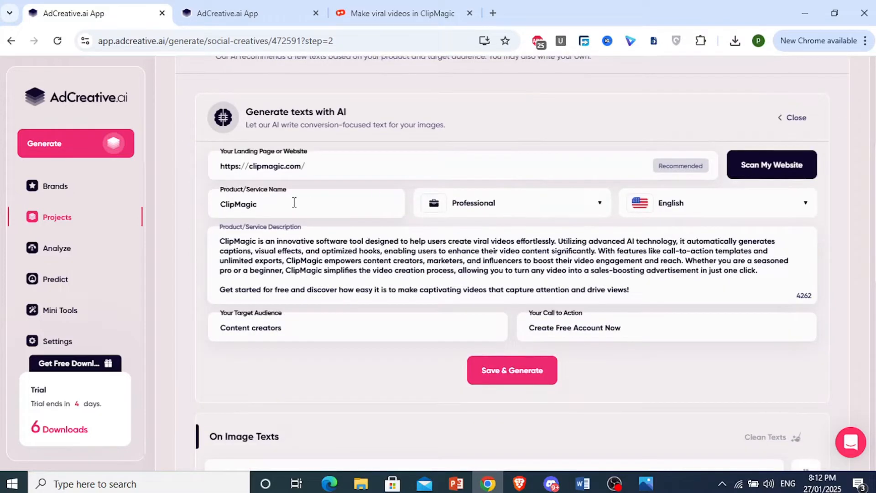
# Look through the tone and language options offered for the AI-generated texts.
pyautogui.click(480, 209)
pyautogui.scroll(-3, 500, 284)
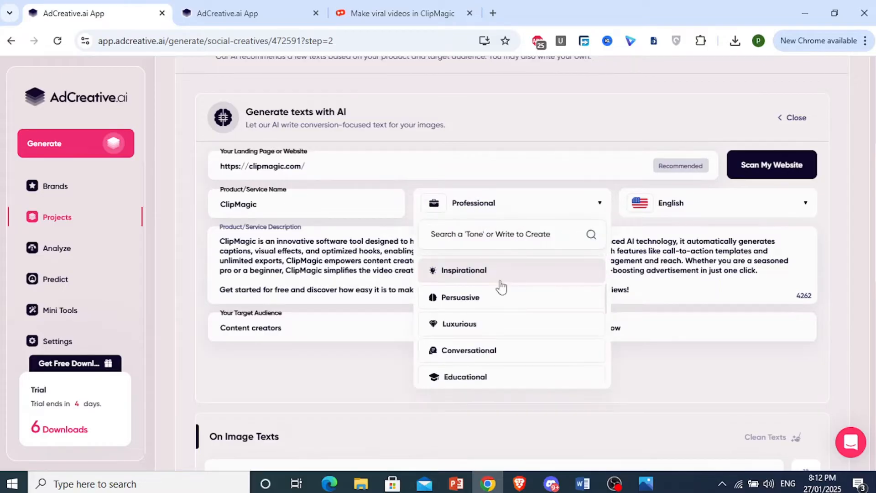
pyautogui.click(489, 210)
pyautogui.click(667, 204)
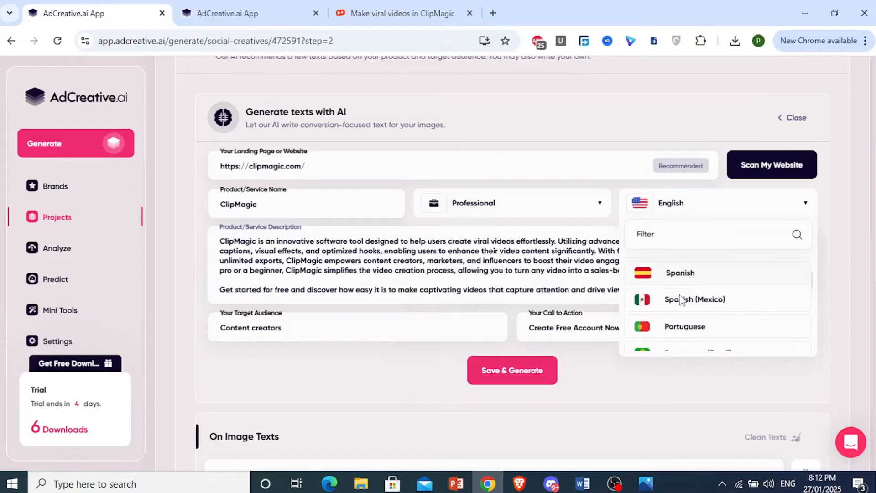
pyautogui.scroll(-3, 666, 297)
pyautogui.click(667, 201)
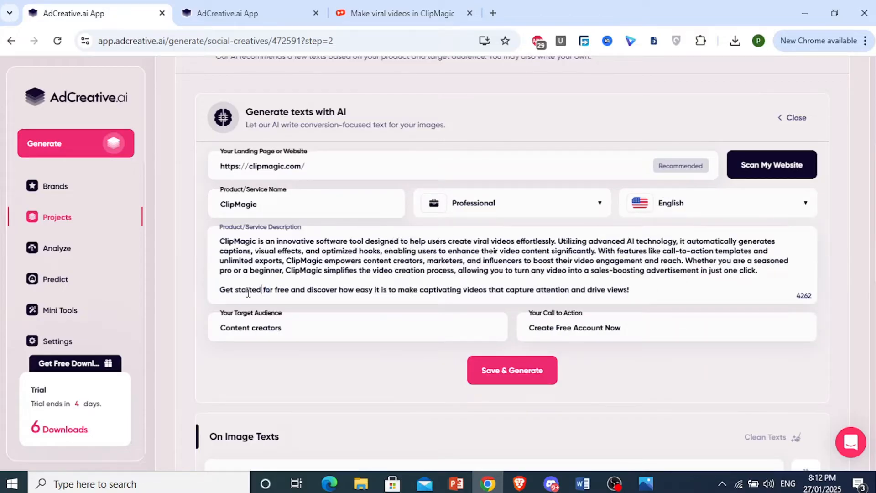
# Check the product description, target audience and call to action, and save them to generate the on-image texts.
pyautogui.hotkey('shift', 'Up')
pyautogui.keyDown('shift'); pyautogui.click(631, 292); pyautogui.keyUp('shift')
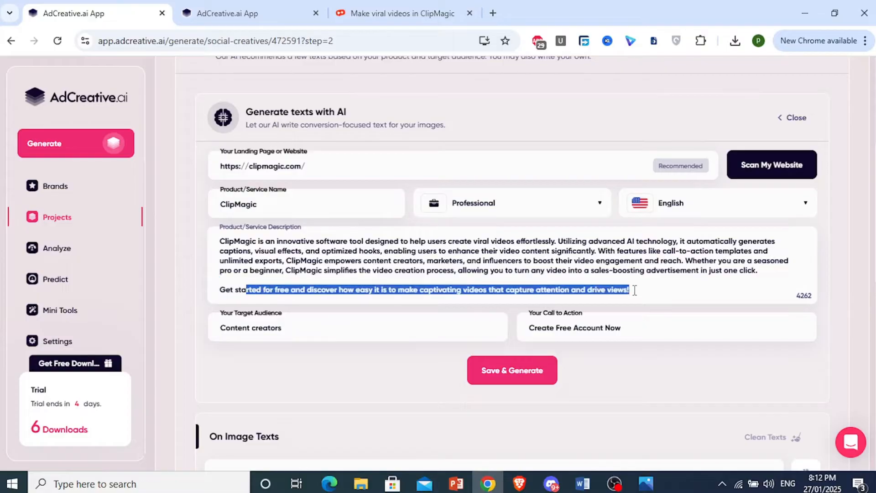
pyautogui.click(591, 329)
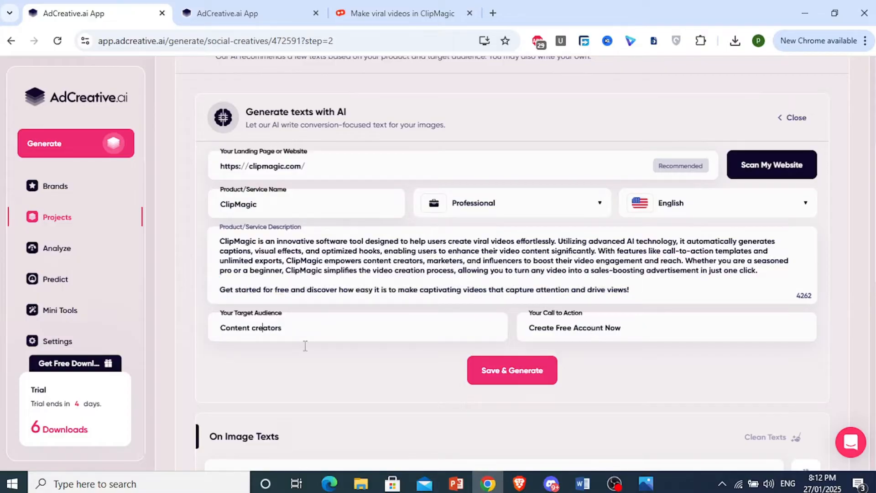
pyautogui.click(524, 368)
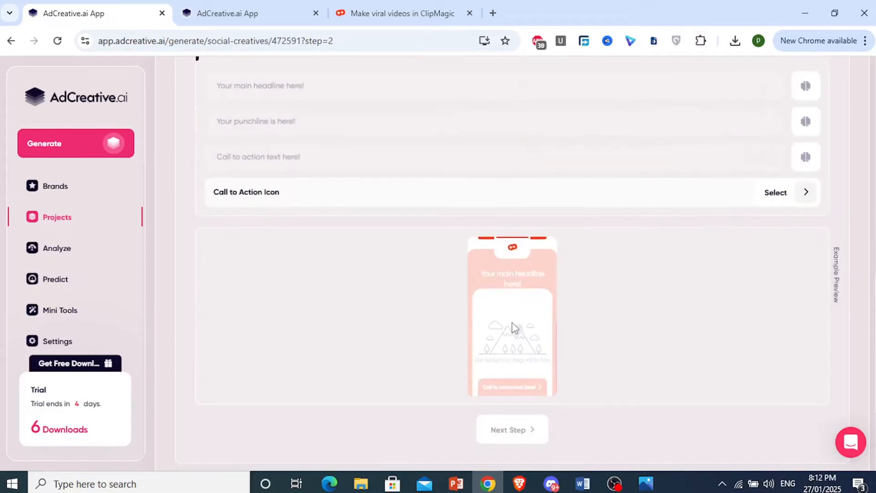
# Review the generated on-image texts with the example preview and continue to the background image selection.
pyautogui.scroll(-2, 512, 322)
pyautogui.scroll(4, 511, 321)
pyautogui.scroll(2, 511, 171)
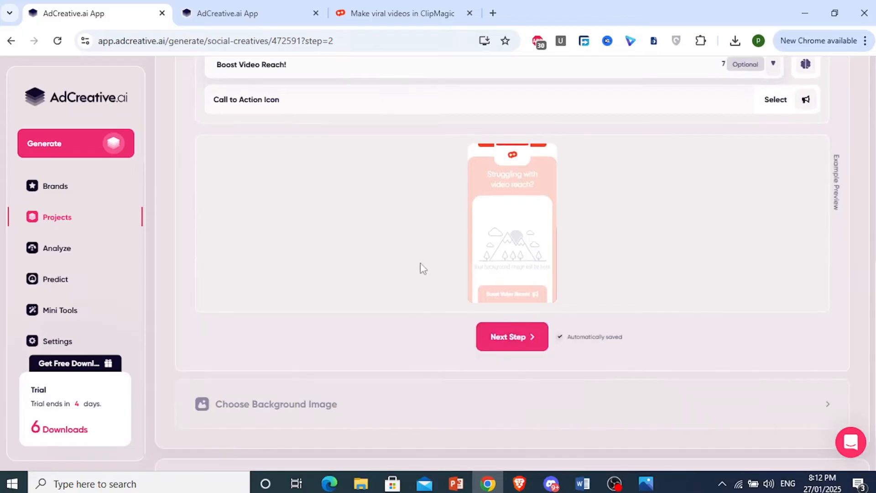
pyautogui.scroll(4, 411, 246)
pyautogui.scroll(-5, 436, 317)
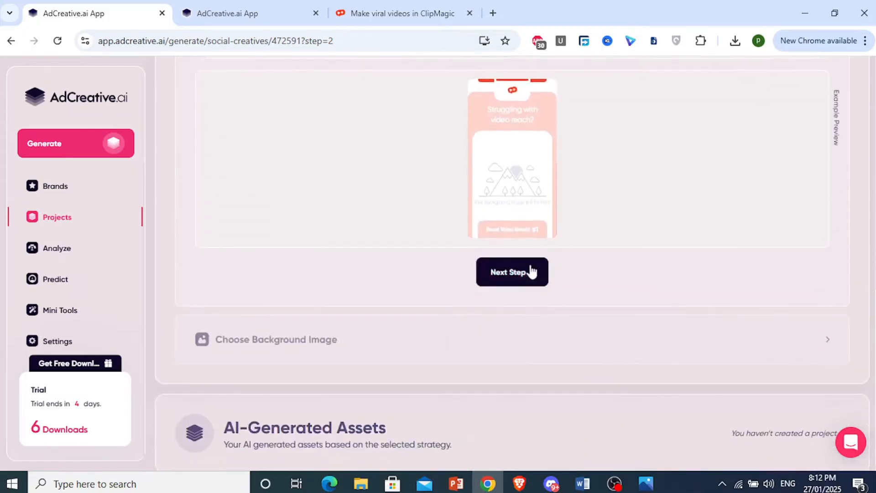
pyautogui.click(514, 281)
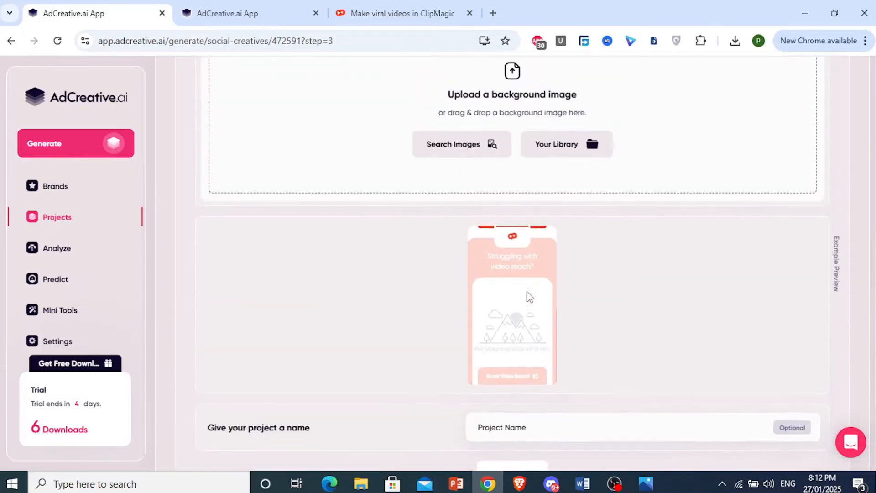
# Search the stock image database for "video editing" to find a background image.
pyautogui.scroll(4, 531, 292)
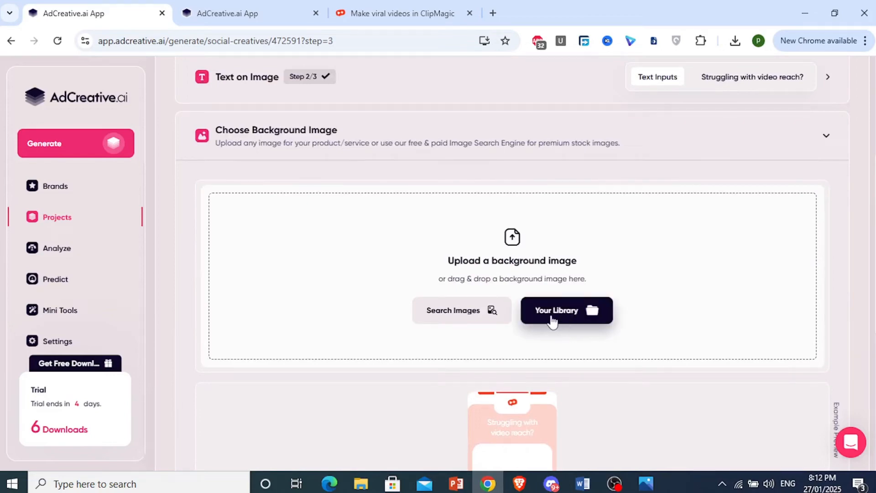
pyautogui.click(469, 318)
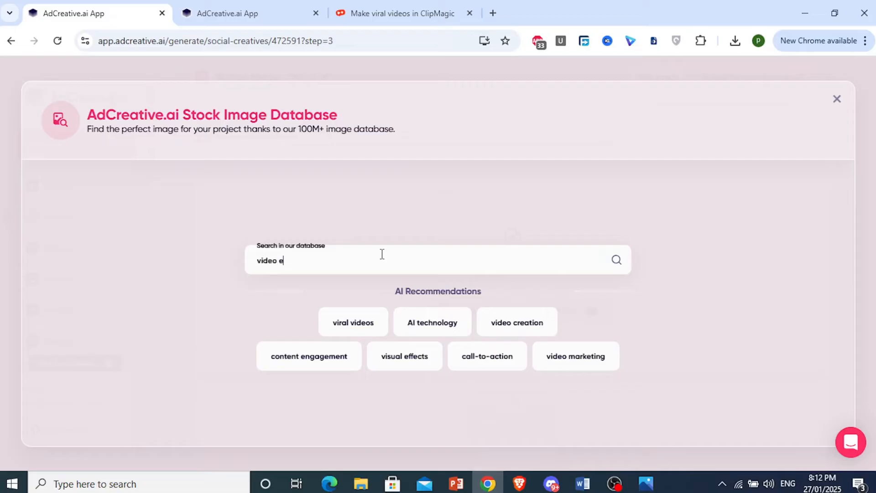
pyautogui.write('diting')
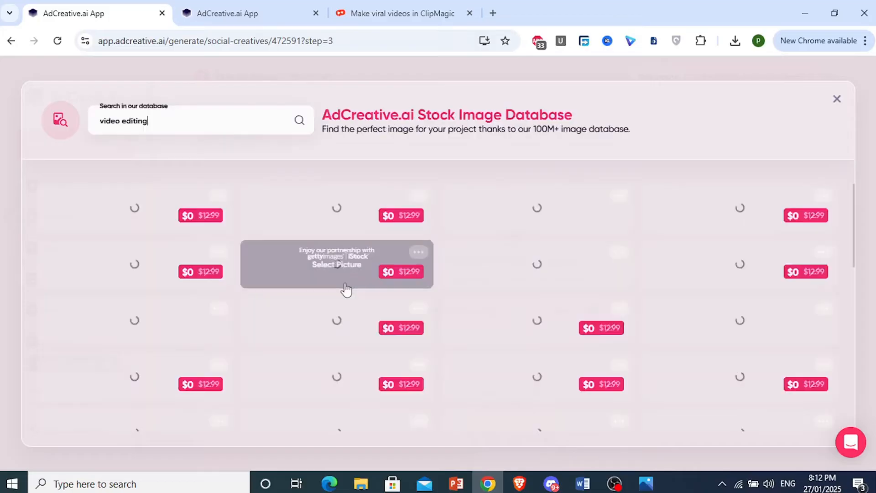
# Browse the stock images and select the dark photo of a laptop running video editing software as background.
pyautogui.scroll(-10, 287, 252)
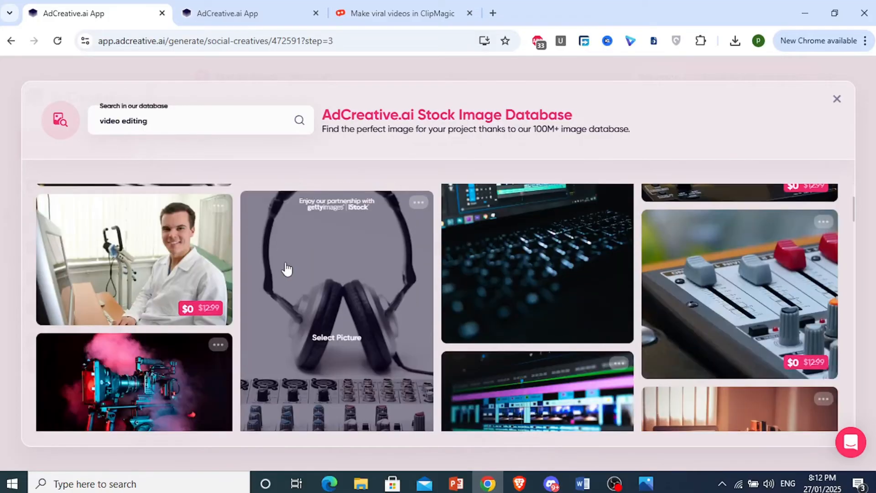
pyautogui.scroll(-10, 479, 292)
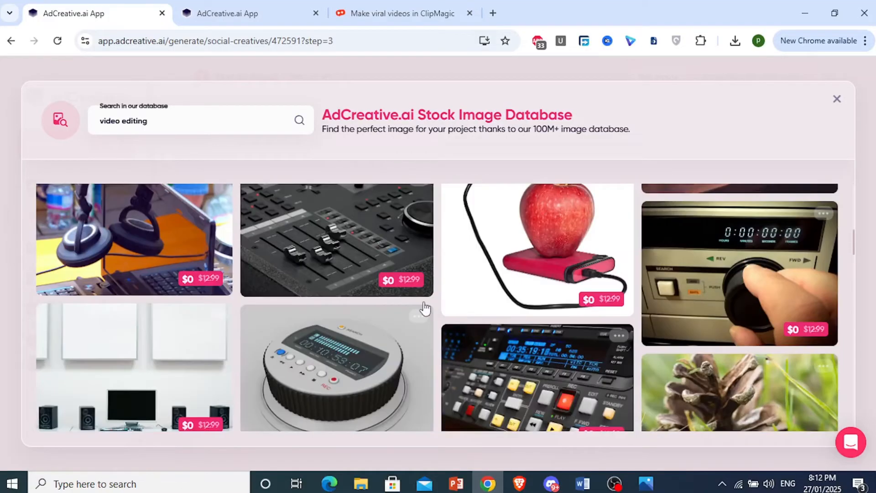
pyautogui.scroll(-10, 503, 301)
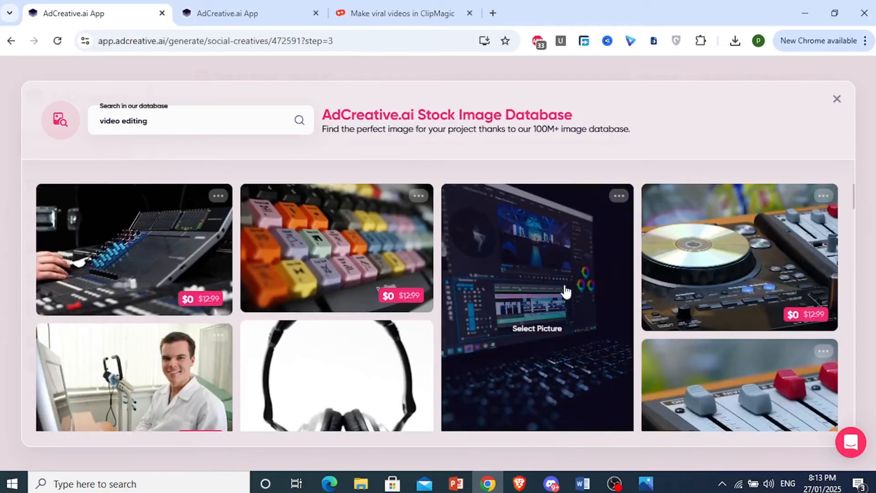
pyautogui.scroll(-3, 507, 319)
pyautogui.scroll(-2, 510, 273)
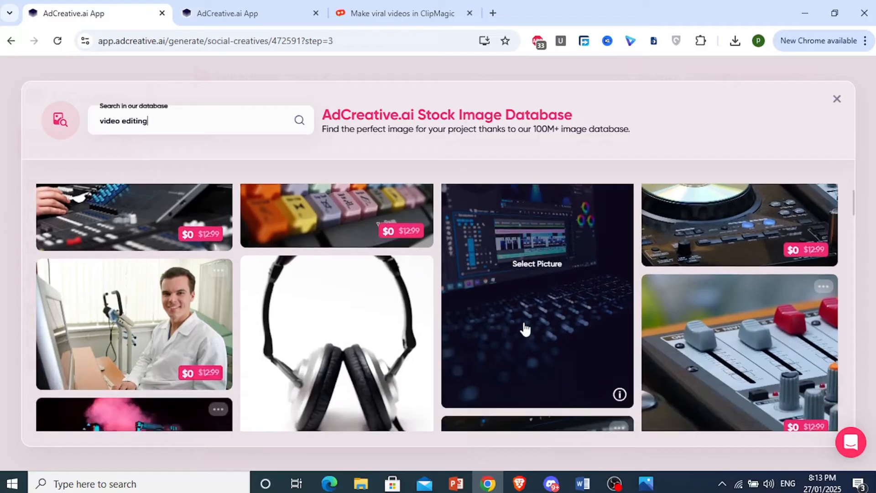
pyautogui.click(523, 324)
# Check the background image in the example preview and generate the creatives without a project name.
pyautogui.scroll(-3, 549, 332)
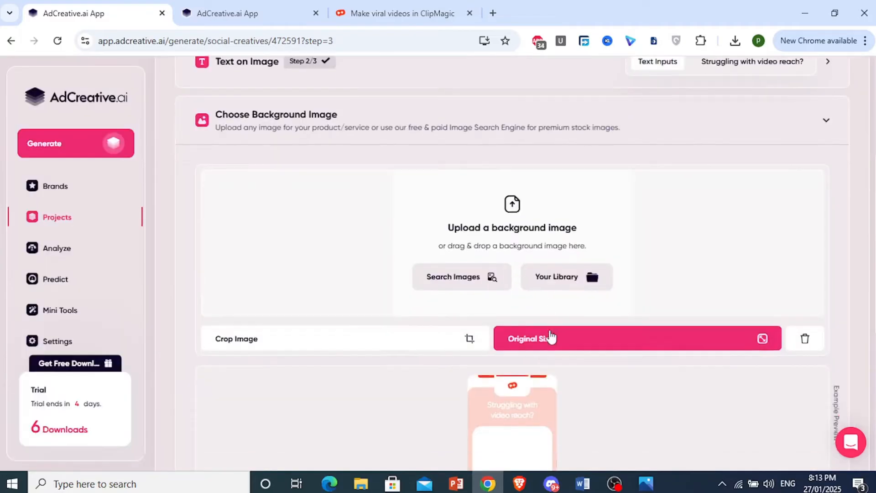
pyautogui.scroll(4, 548, 328)
pyautogui.scroll(-6, 551, 329)
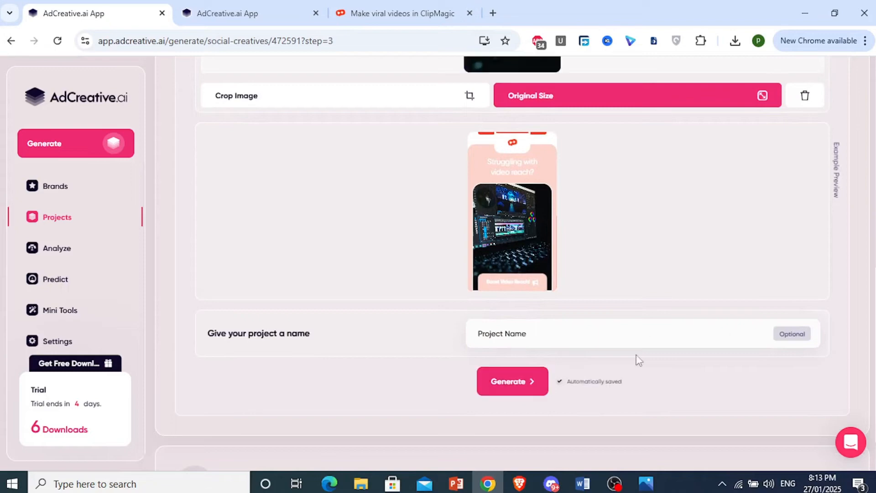
pyautogui.click(534, 394)
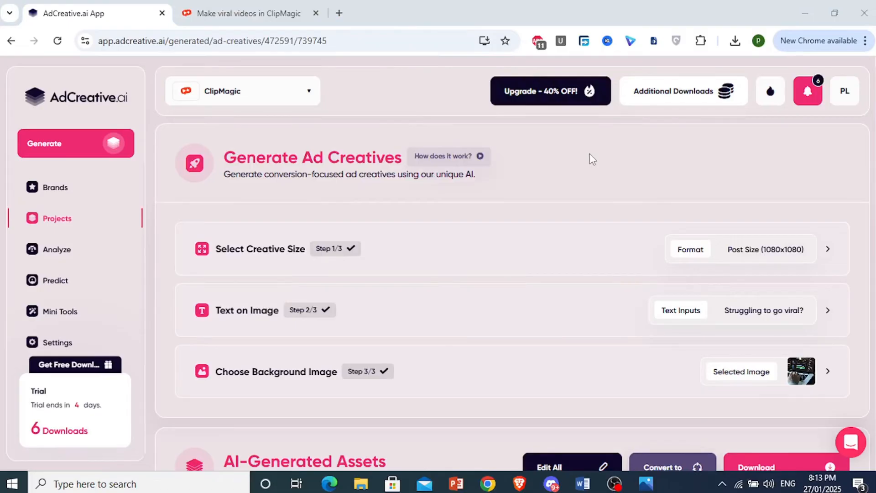
# Examine the AI-generated creatives, comparing their designs and conversion scores.
pyautogui.scroll(-5, 465, 267)
pyautogui.scroll(-3, 465, 269)
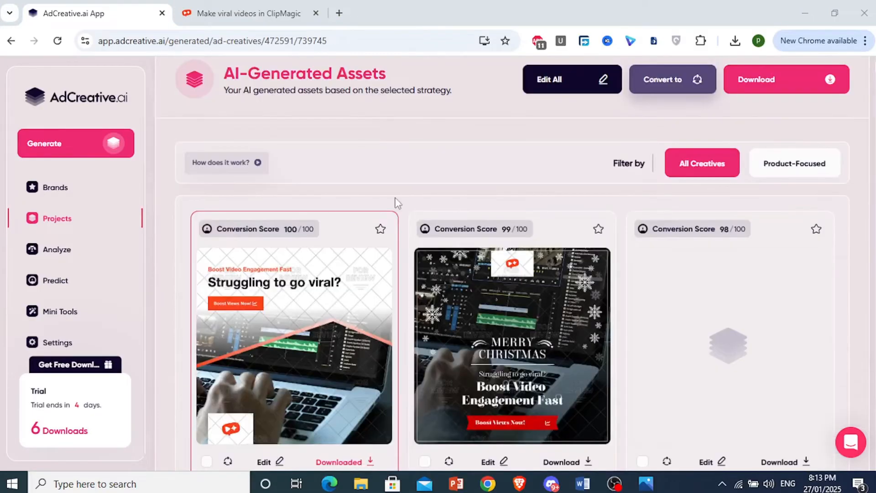
pyautogui.scroll(-5, 492, 280)
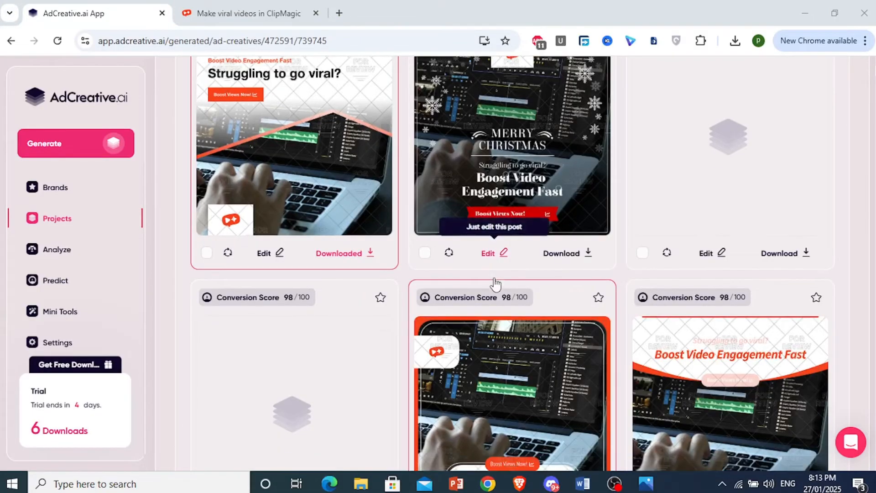
pyautogui.scroll(-5, 495, 284)
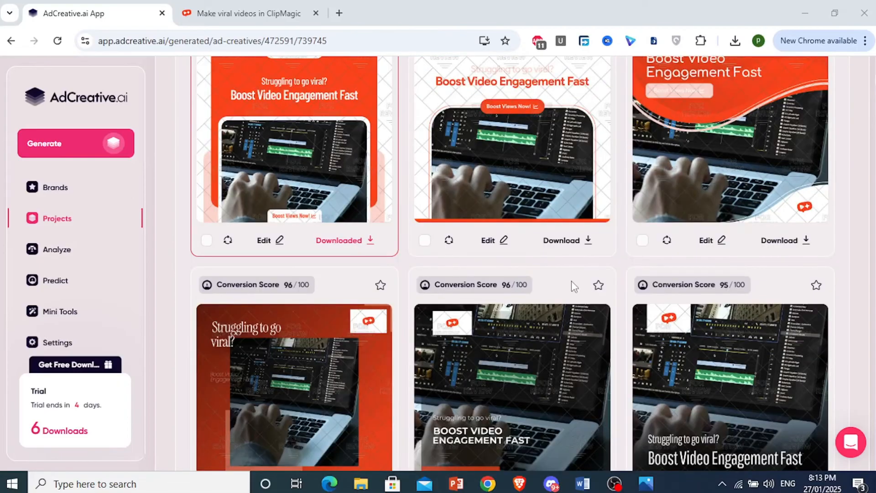
pyautogui.scroll(-2, 571, 283)
pyautogui.scroll(-7, 534, 310)
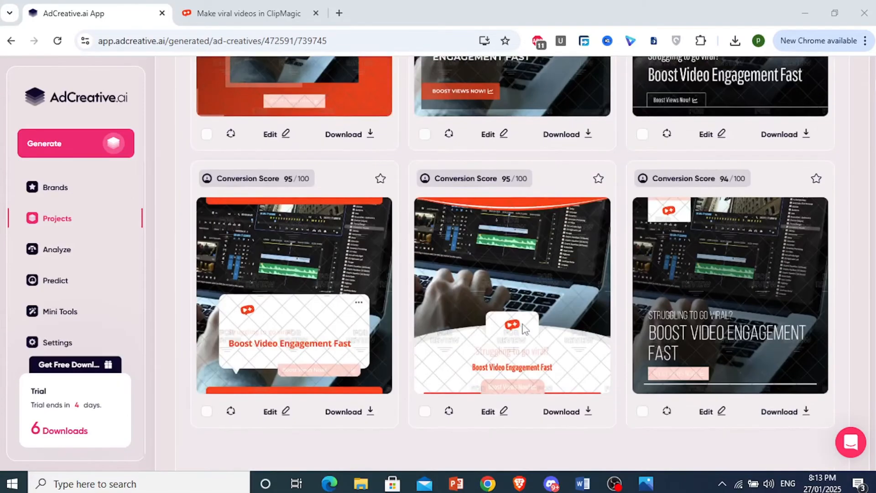
pyautogui.scroll(-3, 336, 292)
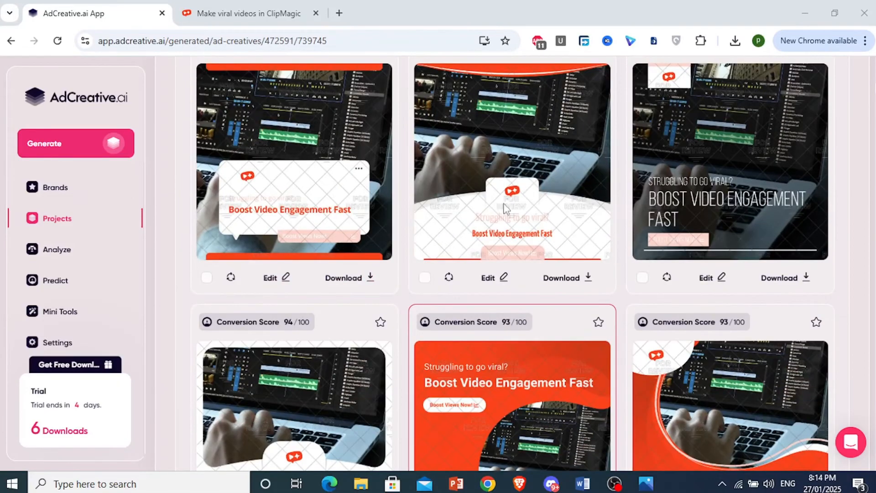
pyautogui.scroll(3, 505, 208)
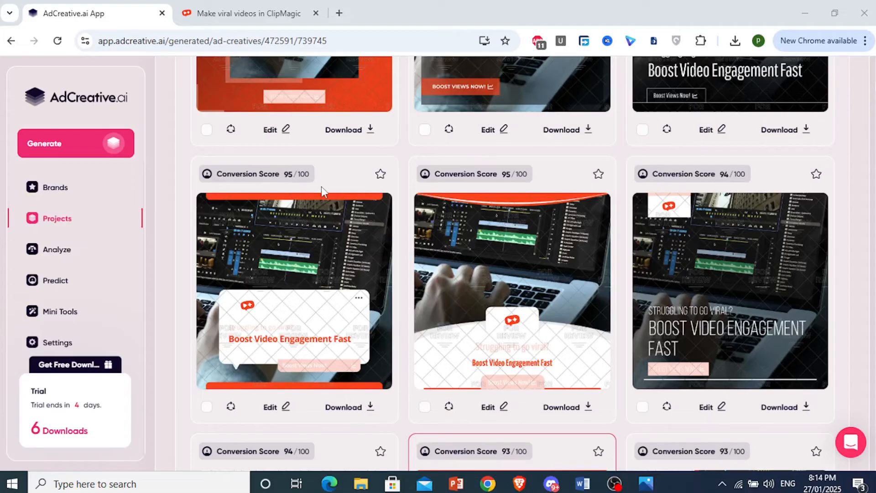
pyautogui.scroll(13, 322, 195)
pyautogui.scroll(10, 322, 199)
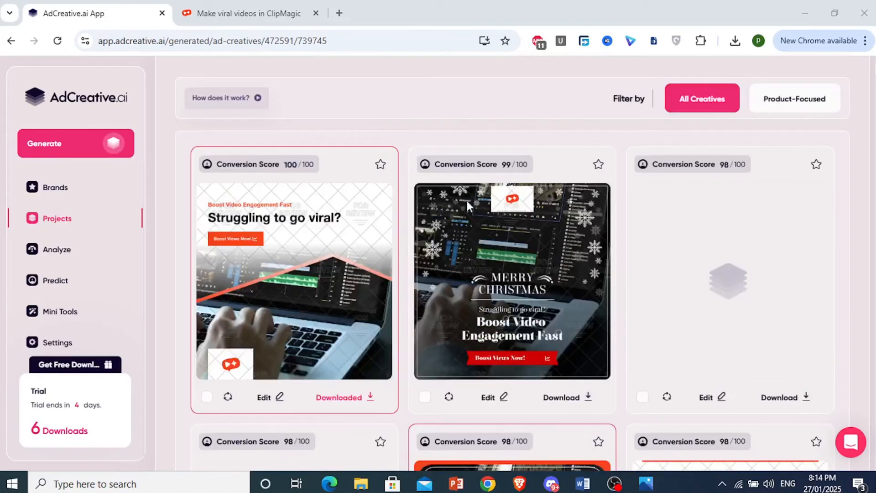
pyautogui.scroll(-8, 466, 199)
pyautogui.scroll(-8, 466, 210)
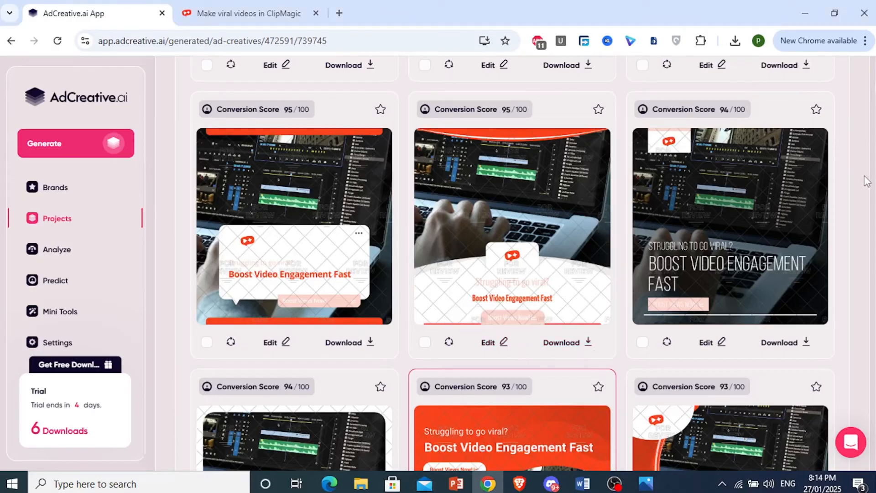
pyautogui.scroll(-3, 590, 270)
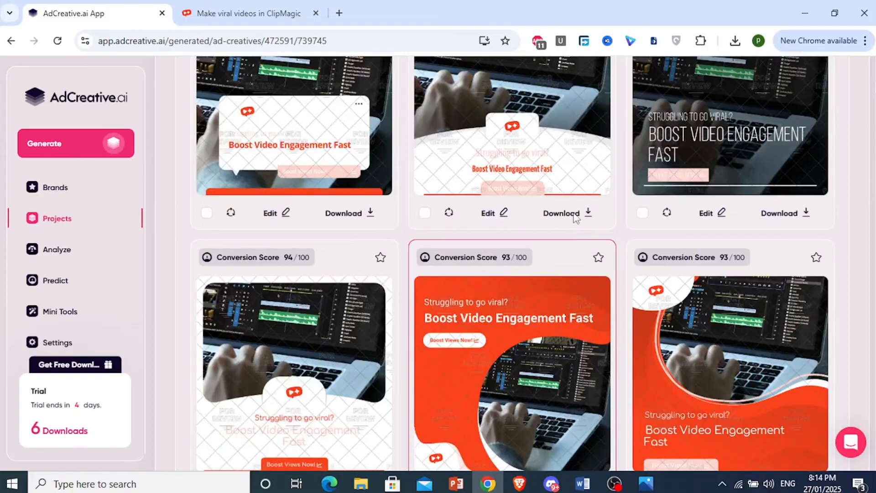
# Download the creative with the curved white lower panel and centred logo, and open the downloaded file ClipMagic_Post_123.png.
pyautogui.scroll(3, 573, 237)
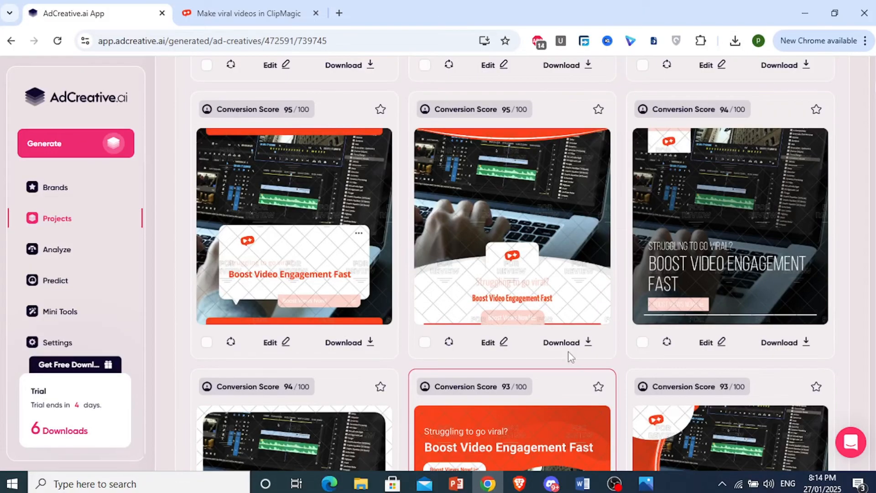
pyautogui.scroll(-9, 565, 341)
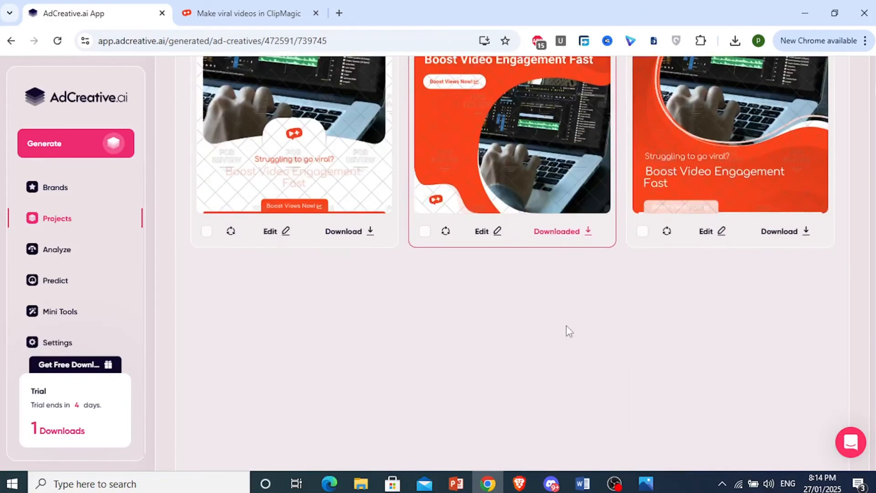
pyautogui.scroll(3, 733, 223)
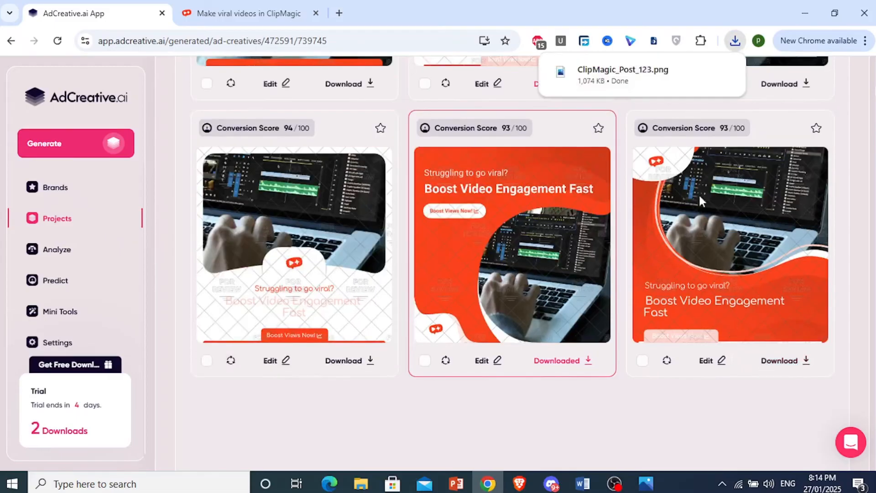
pyautogui.click(599, 85)
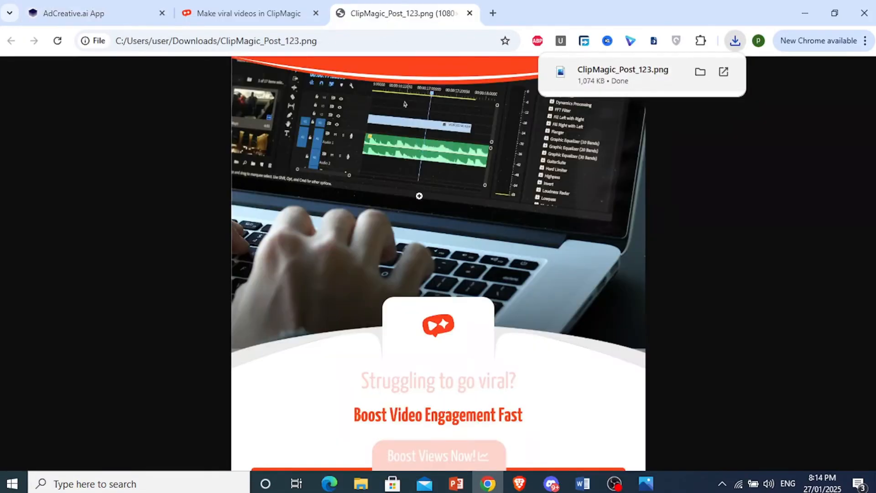
# Inspect the opened ClipMagic_Post_123.png at full size, from the laptop photo down to the logo and texts.
pyautogui.click(418, 198)
pyautogui.scroll(-5, 418, 198)
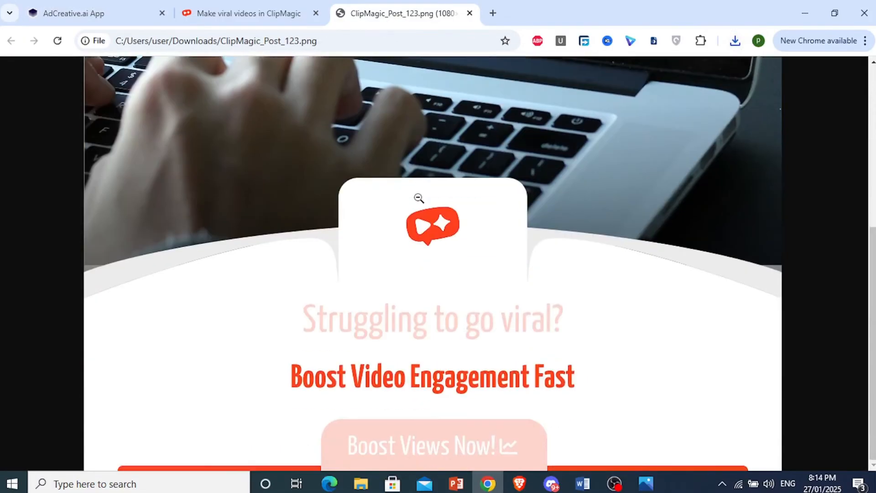
pyautogui.click(419, 198)
# Return to the AdCreative.ai results, check the recent download history, and browse the lower-scoring creatives.
pyautogui.click(121, 6)
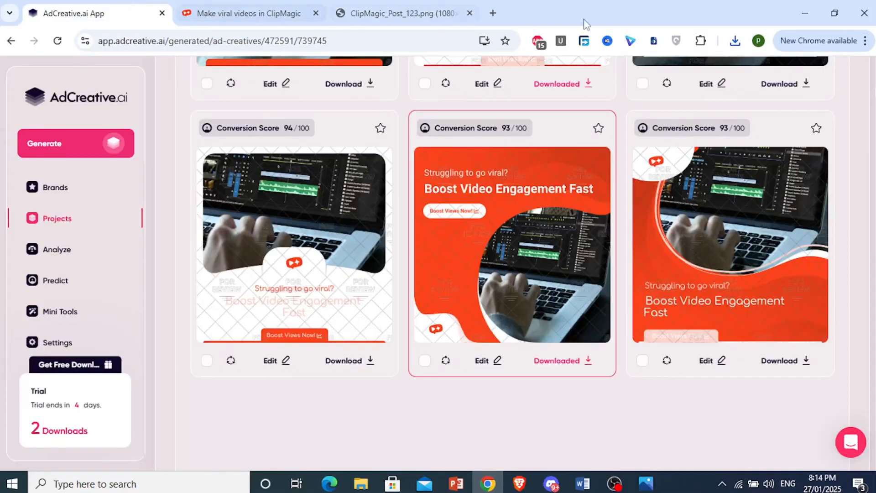
pyautogui.click(735, 40)
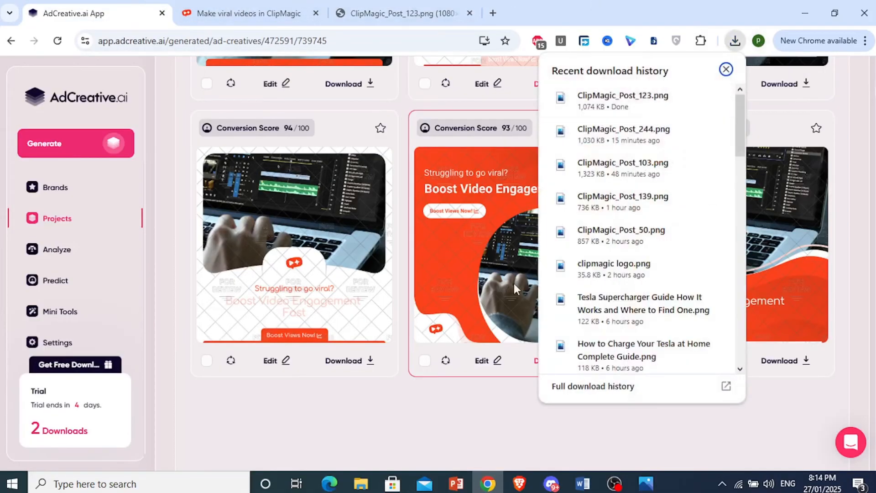
pyautogui.moveTo(685, 452); pyautogui.dragTo(668, 431)
pyautogui.scroll(-2, 670, 382)
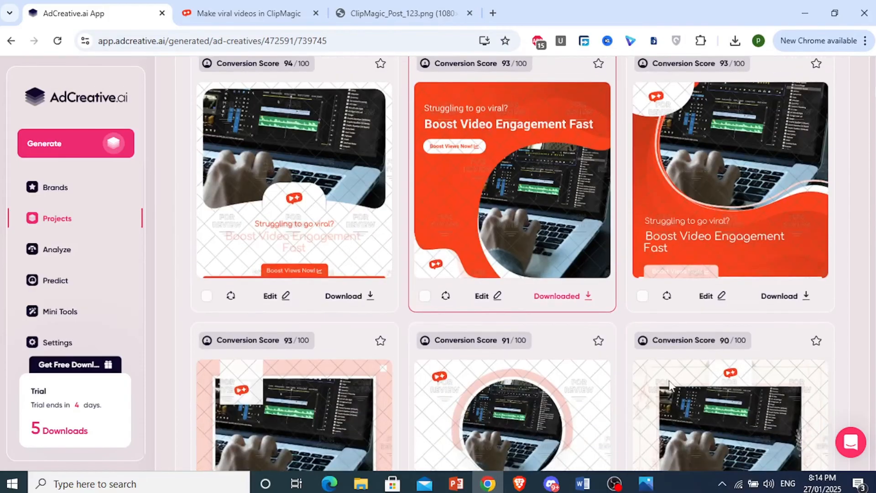
pyautogui.scroll(-12, 483, 311)
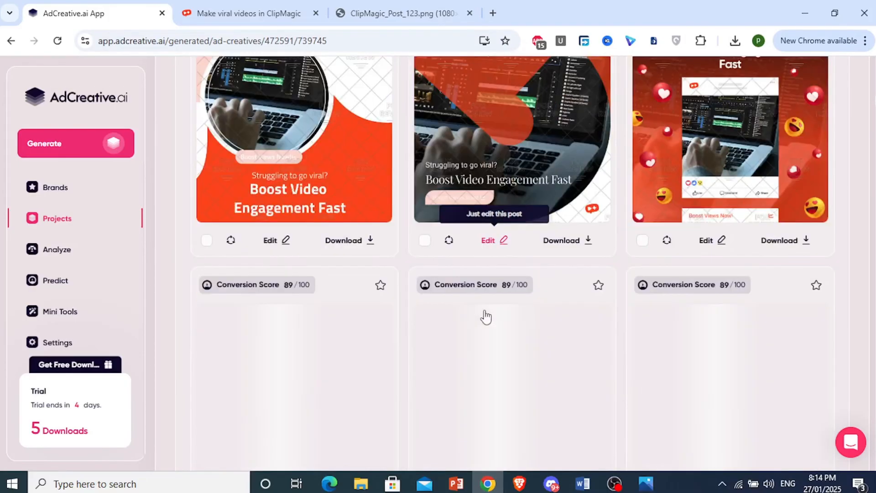
pyautogui.scroll(-5, 485, 315)
# Switch to the Photos window showing ClipMagic_Post_123.png, examine the creative close up and as a whole, and minimize it.
pyautogui.click(653, 486)
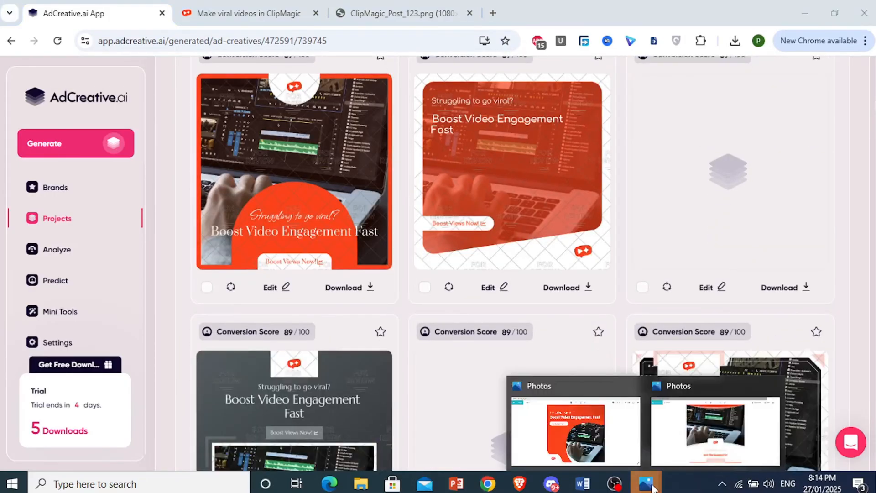
pyautogui.click(696, 430)
pyautogui.scroll(5, 445, 269)
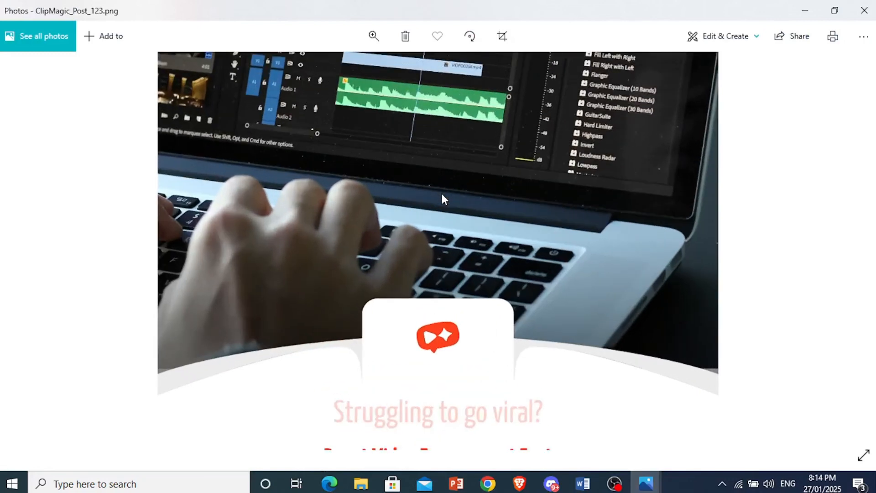
pyautogui.scroll(-5, 452, 338)
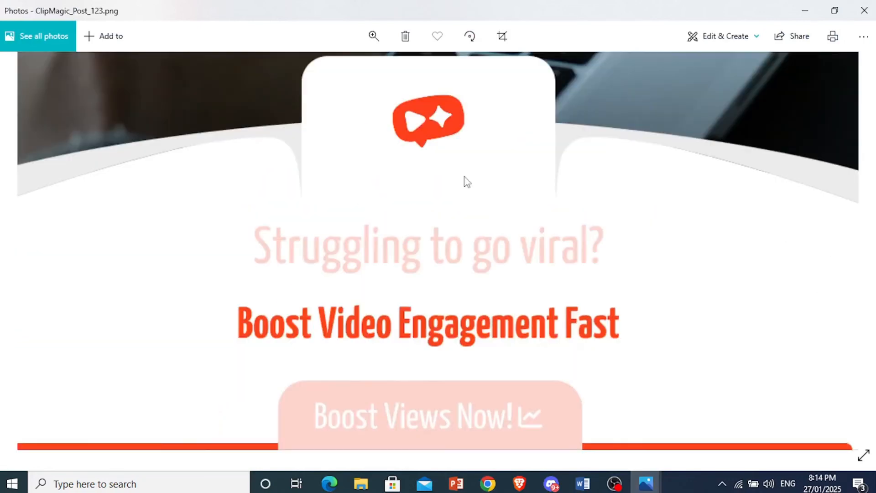
pyautogui.scroll(-4, 428, 295)
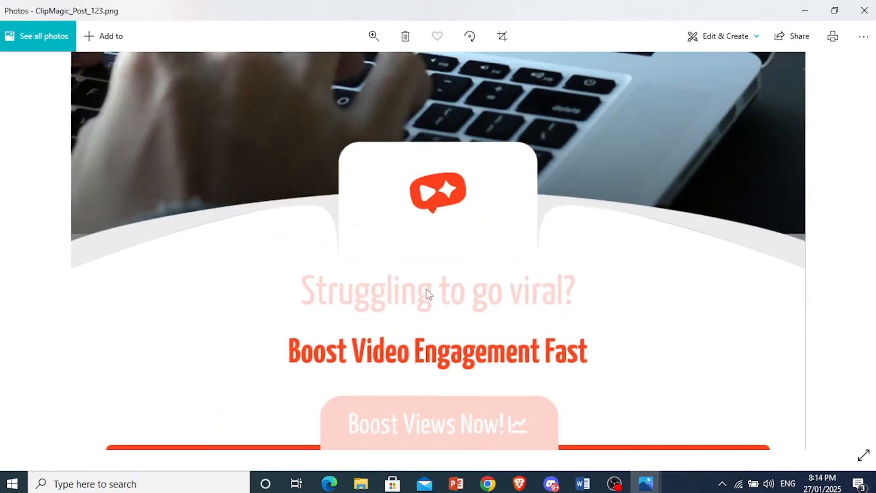
pyautogui.scroll(-2, 438, 315)
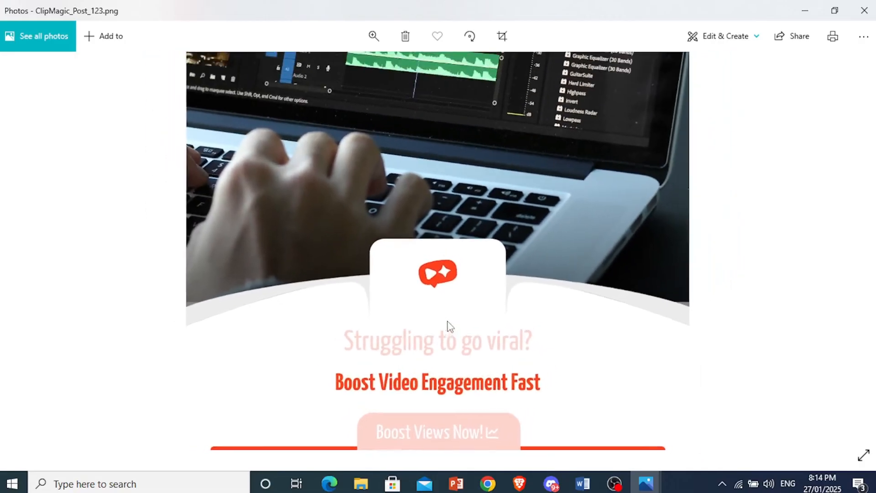
pyautogui.scroll(-3, 465, 274)
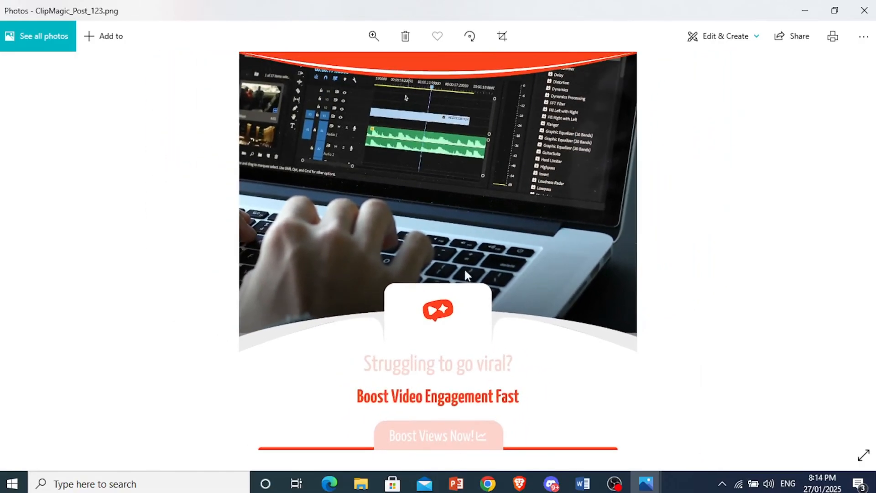
pyautogui.click(803, 10)
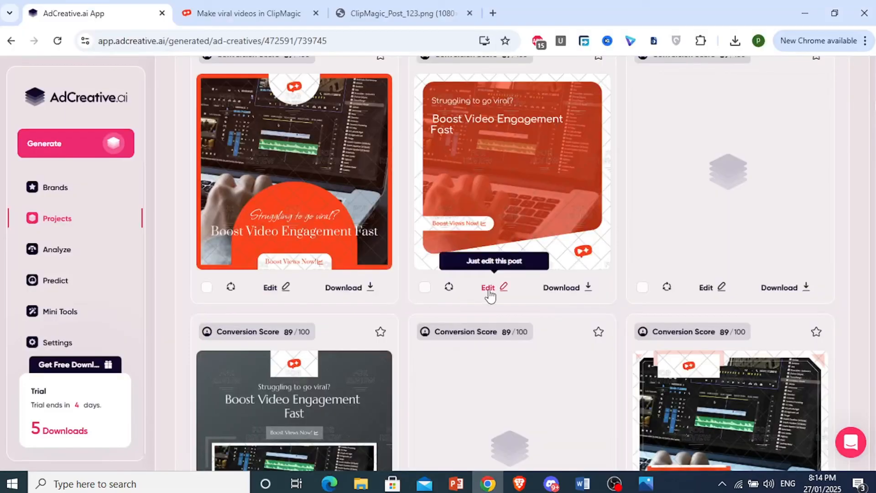
# Review the generated creatives and their conversion scores again, going back up to the Generate Ad Creatives settings.
pyautogui.scroll(6, 583, 223)
pyautogui.scroll(-6, 582, 223)
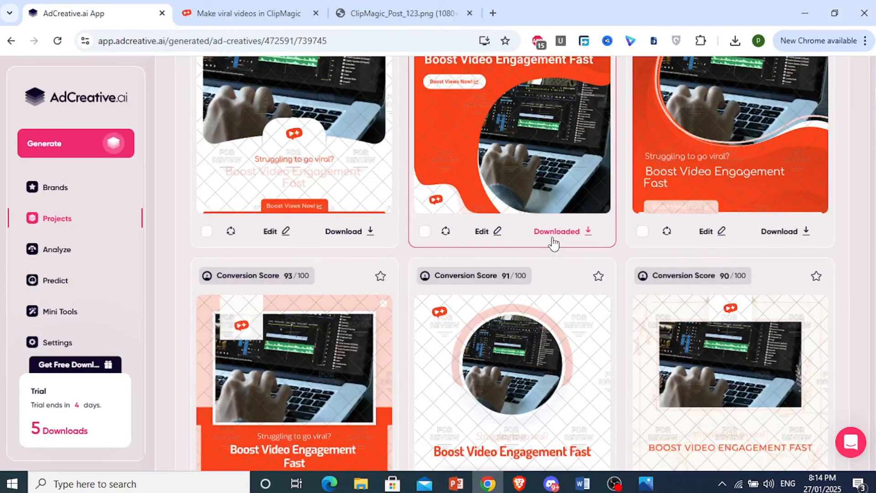
pyautogui.scroll(10, 585, 250)
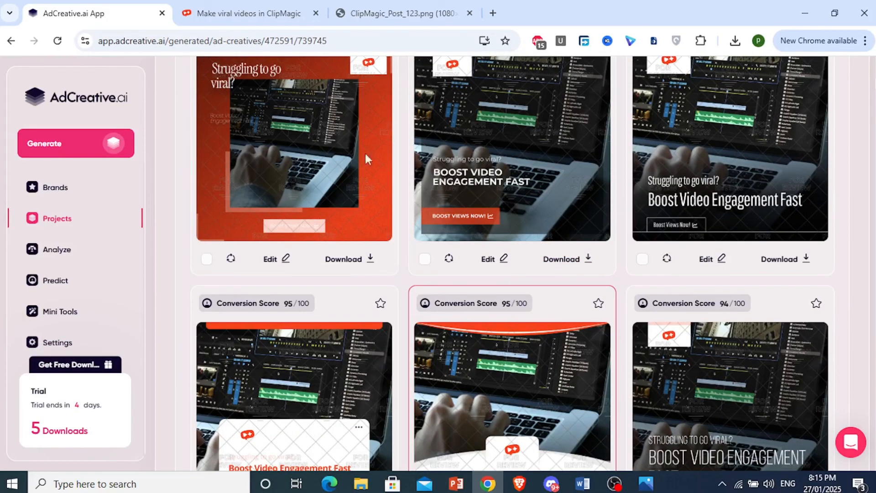
pyautogui.scroll(5, 461, 241)
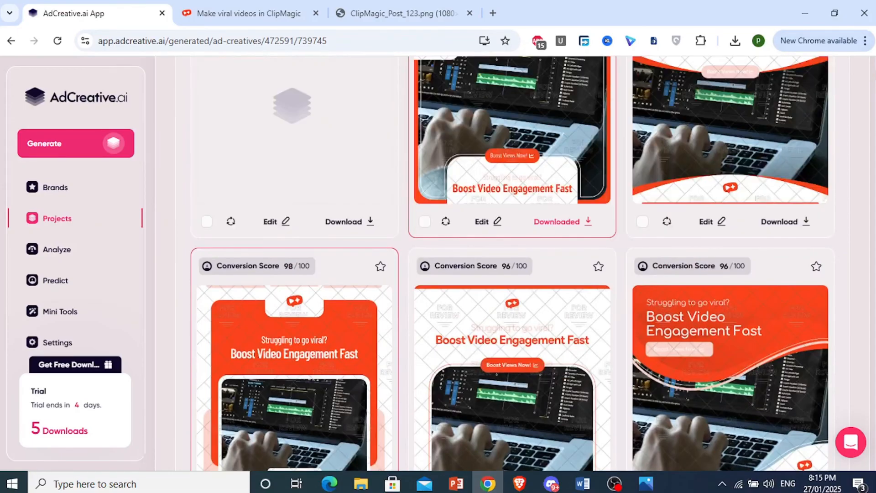
pyautogui.scroll(5, 511, 265)
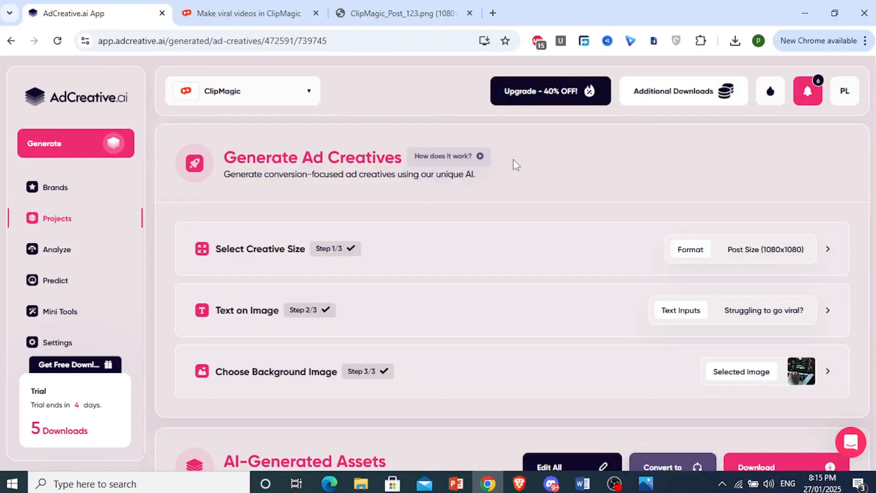